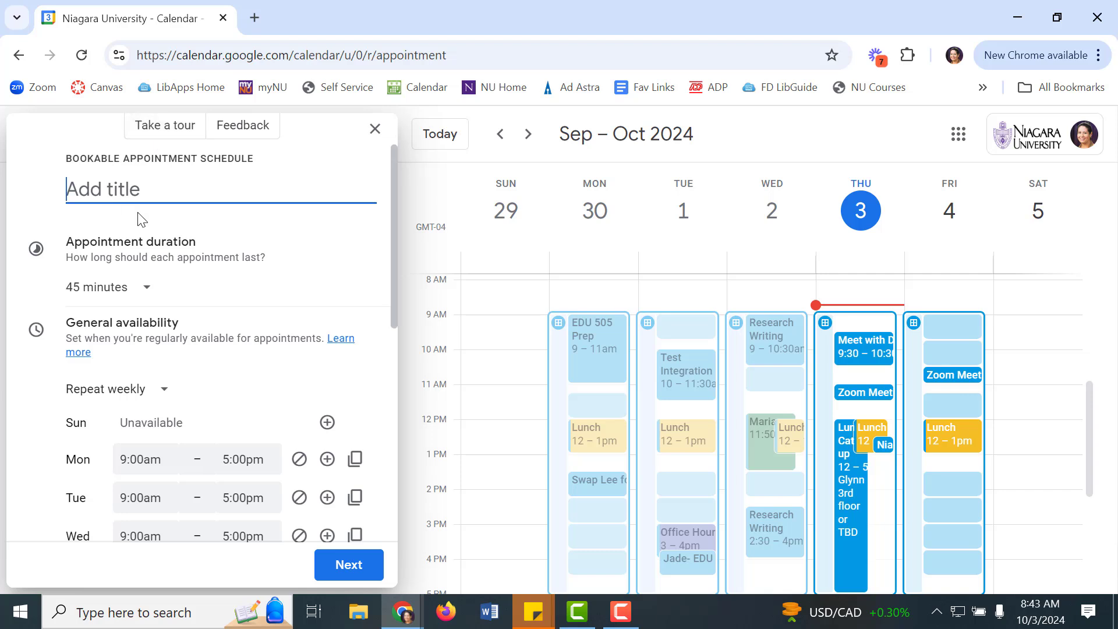
Title the appointment schedule "Advisement- Online" and set the appointment duration to 30 minutes
text(Advisement-)
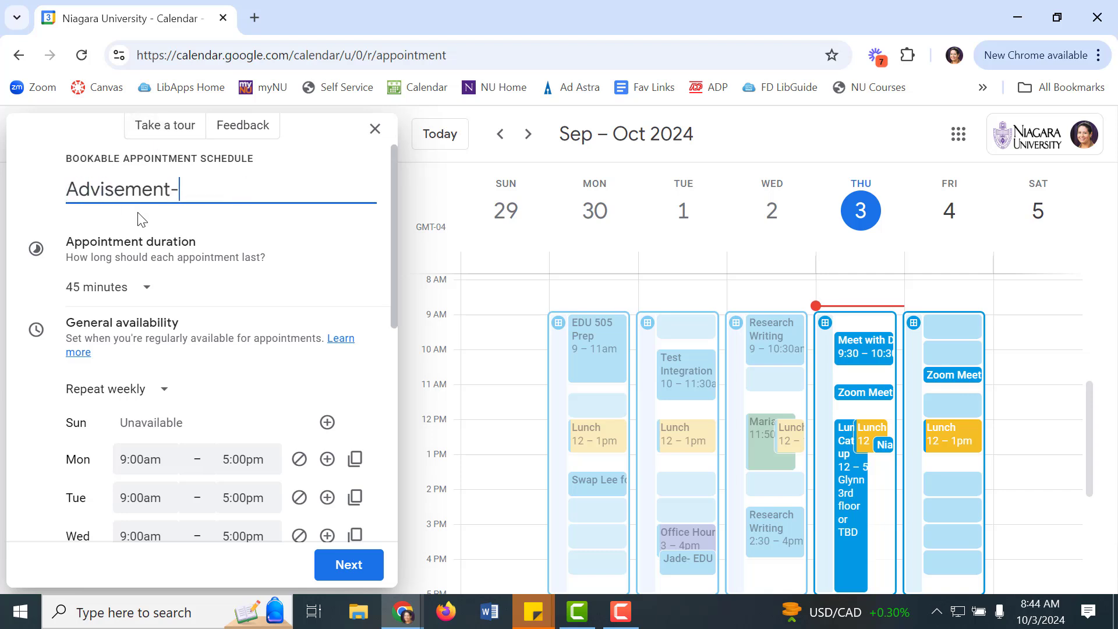
text( Online)
click(105, 286)
click(125, 358)
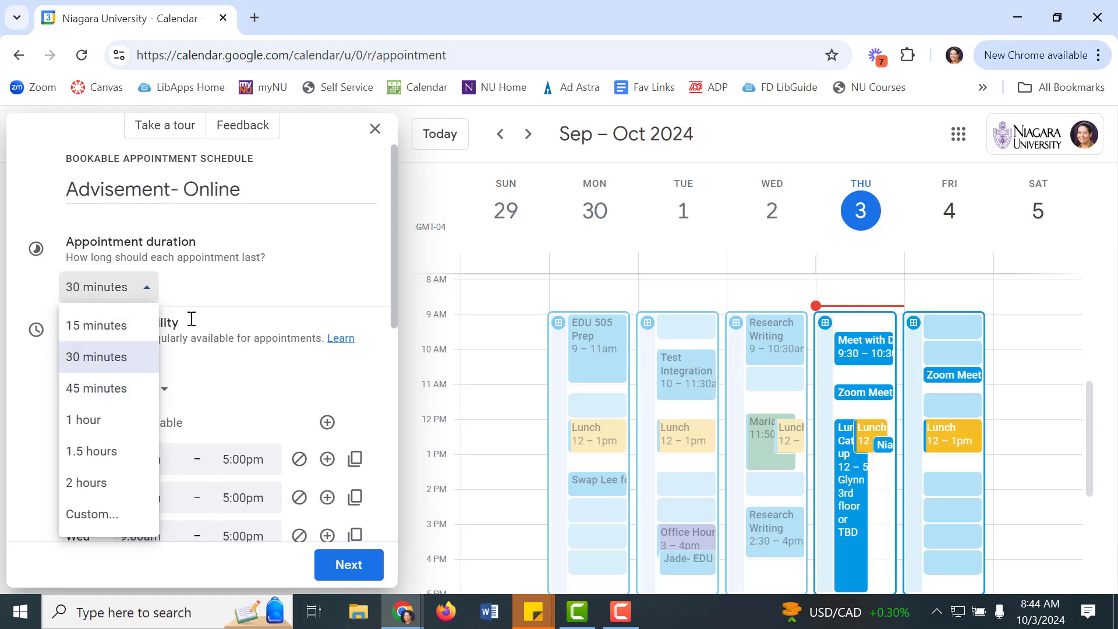
Mark Tuesday, Wednesday and Thursday as unavailable in the weekly general availability
scroll(214, 308, down, 4)
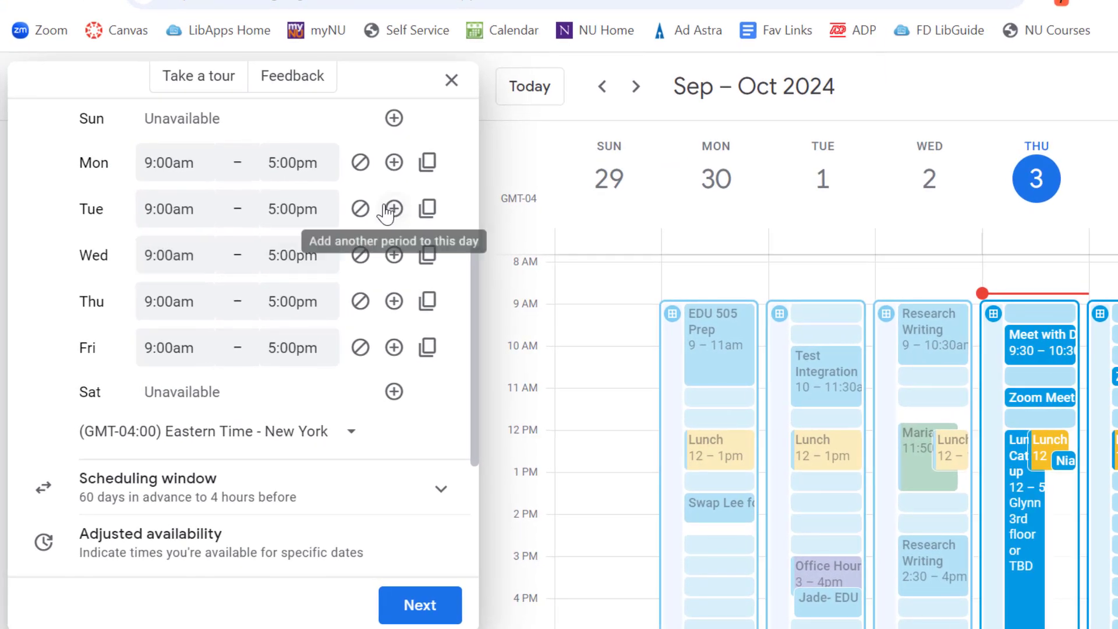
click(359, 208)
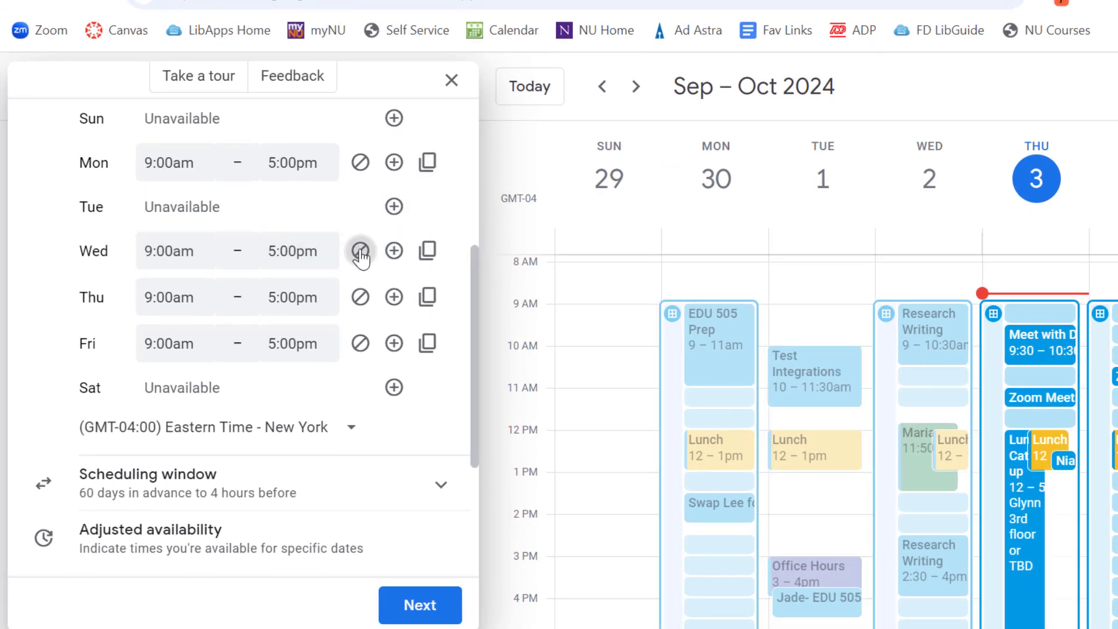
click(360, 251)
click(359, 291)
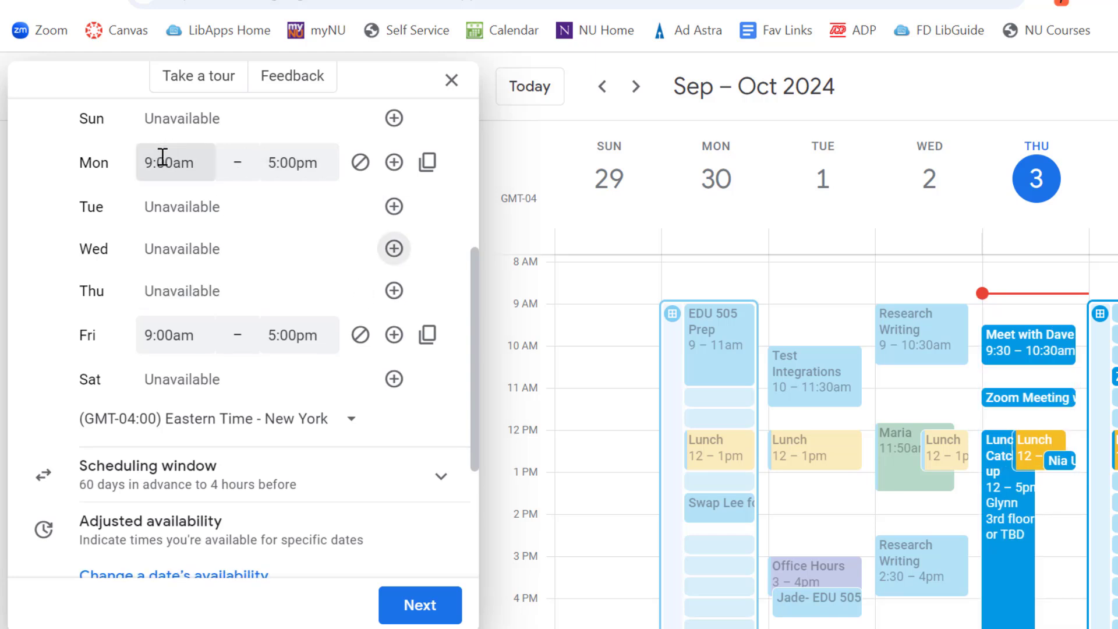
Limit the scheduling window with start and end dates, starting now and ending Oct 31, 2024
scroll(163, 157, down, 4)
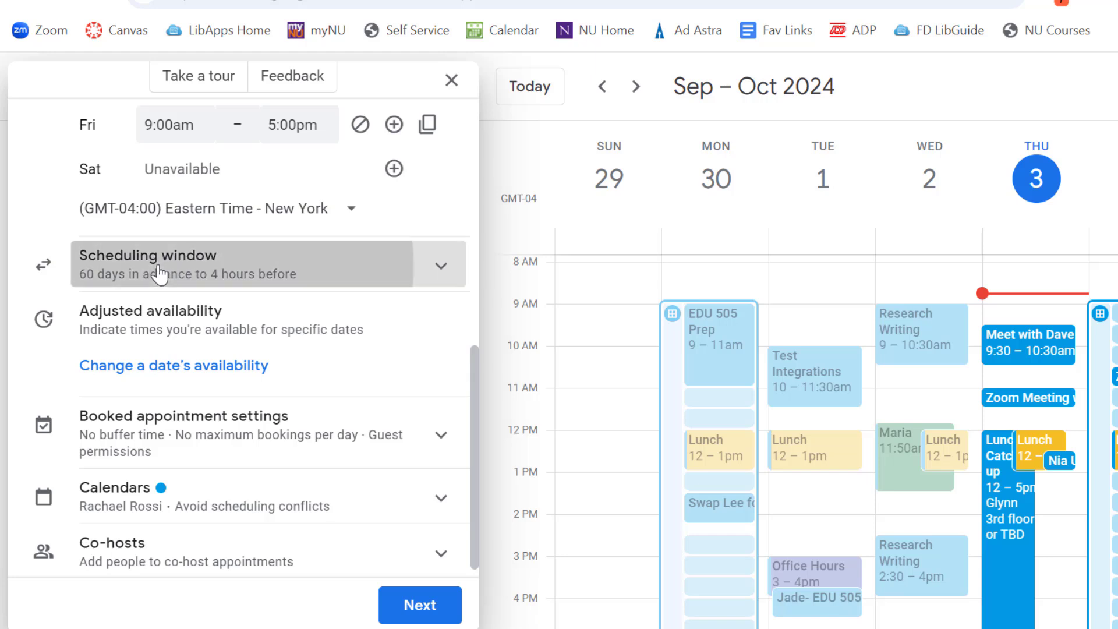
click(159, 272)
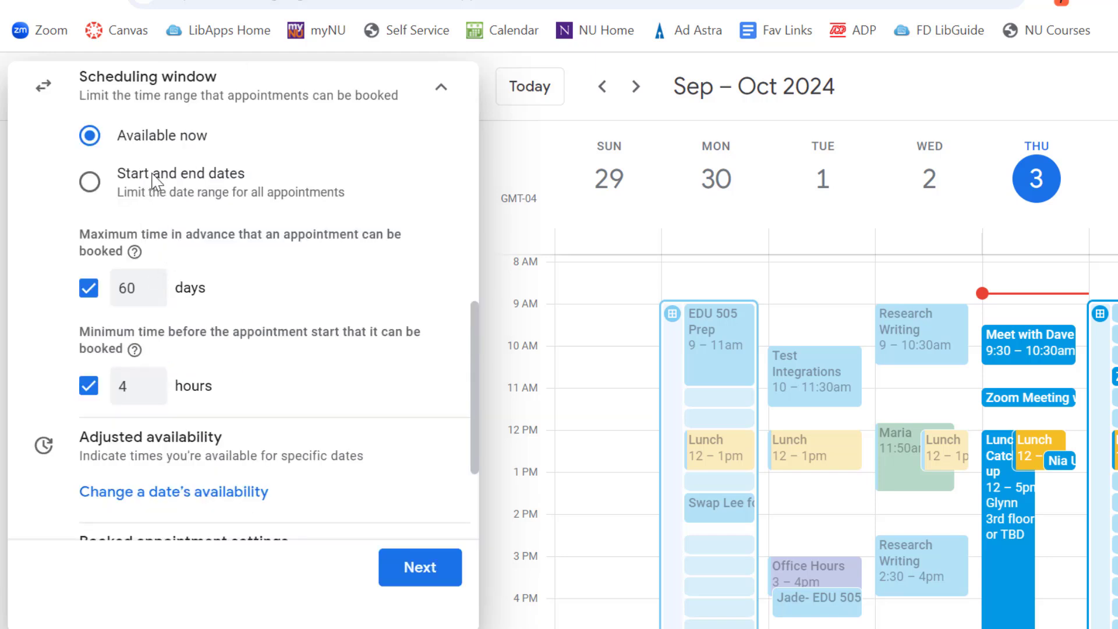
click(92, 185)
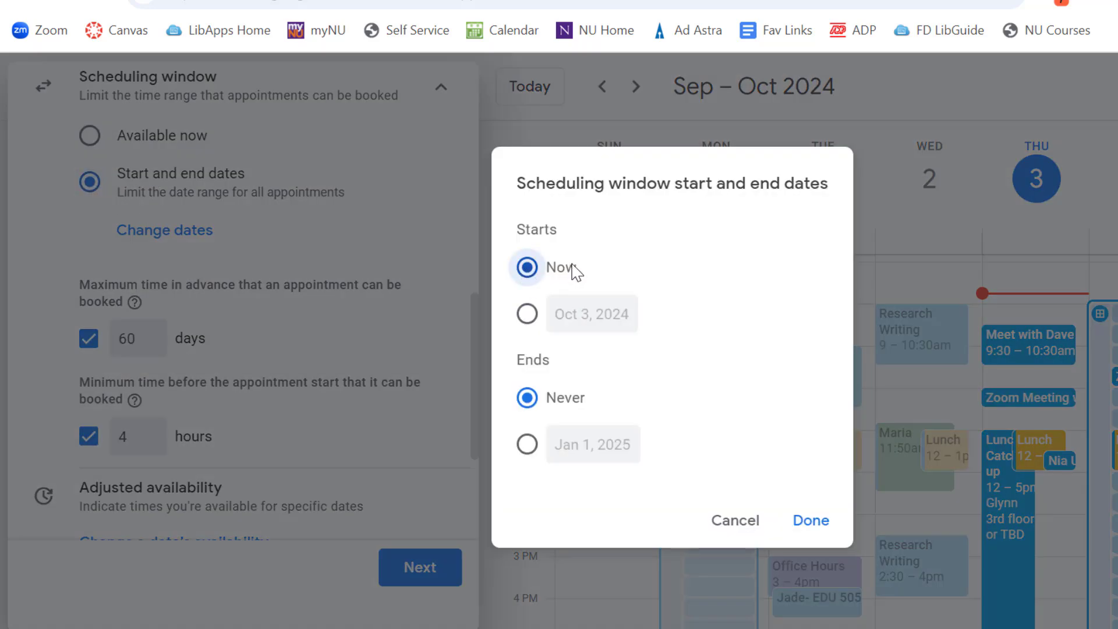
click(529, 447)
click(617, 434)
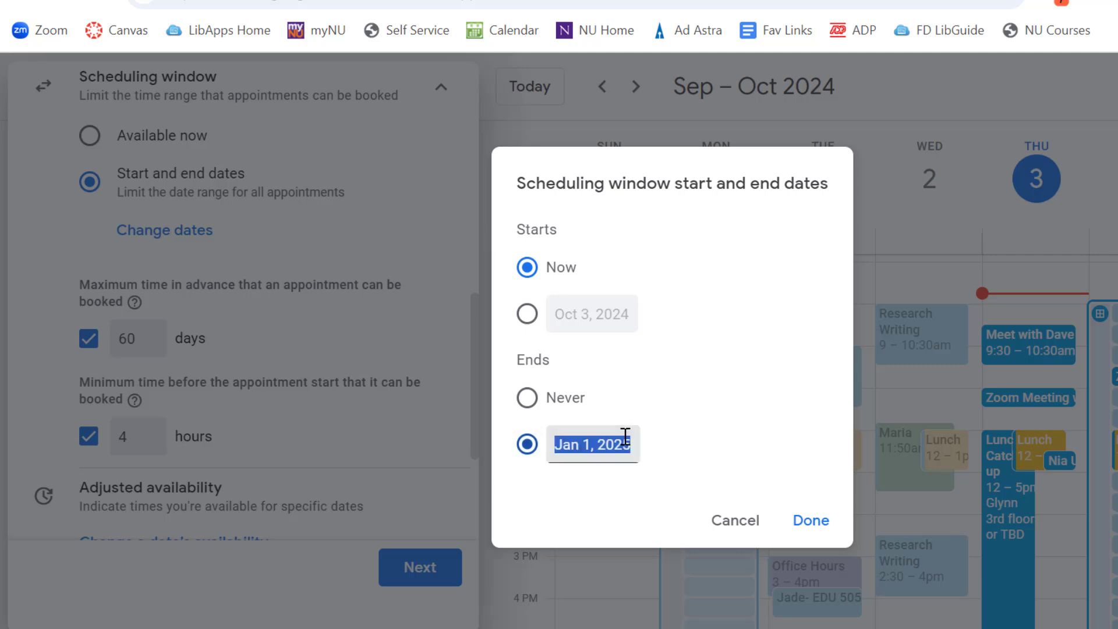
click(781, 194)
click(782, 194)
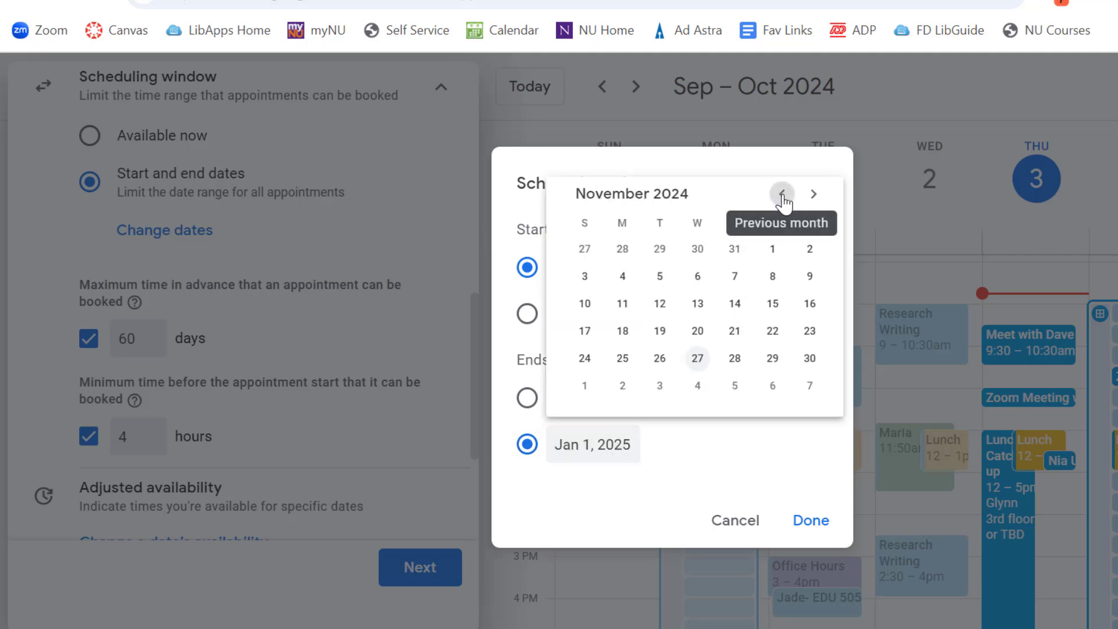
click(782, 194)
click(735, 358)
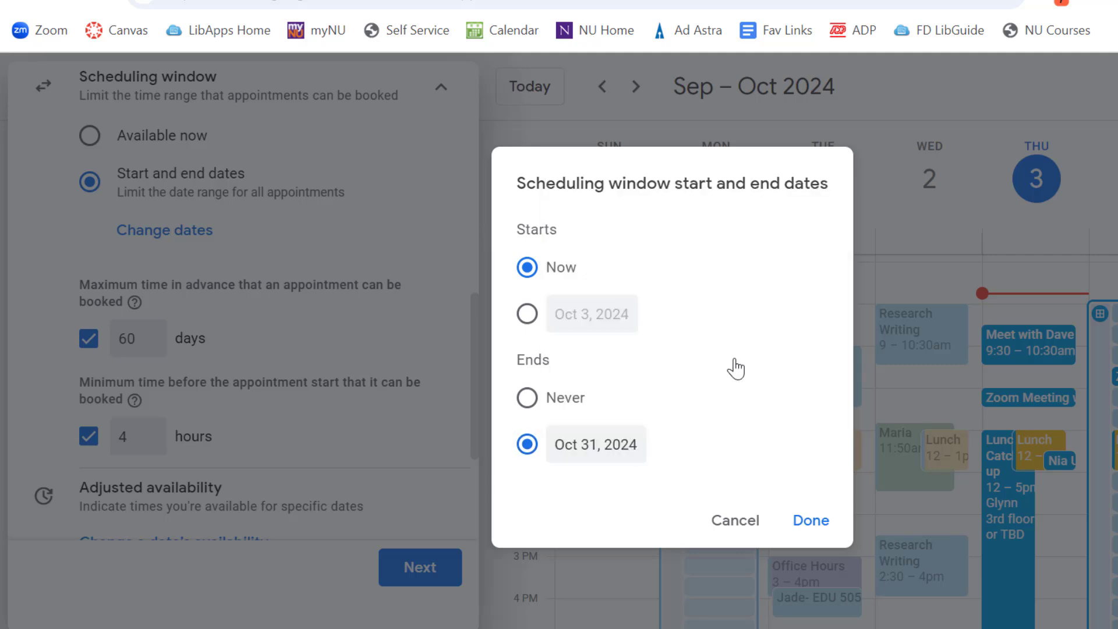
click(811, 520)
Set the minimum time before the appointment start that it can be booked to 12 hours
scroll(182, 220, down, 2)
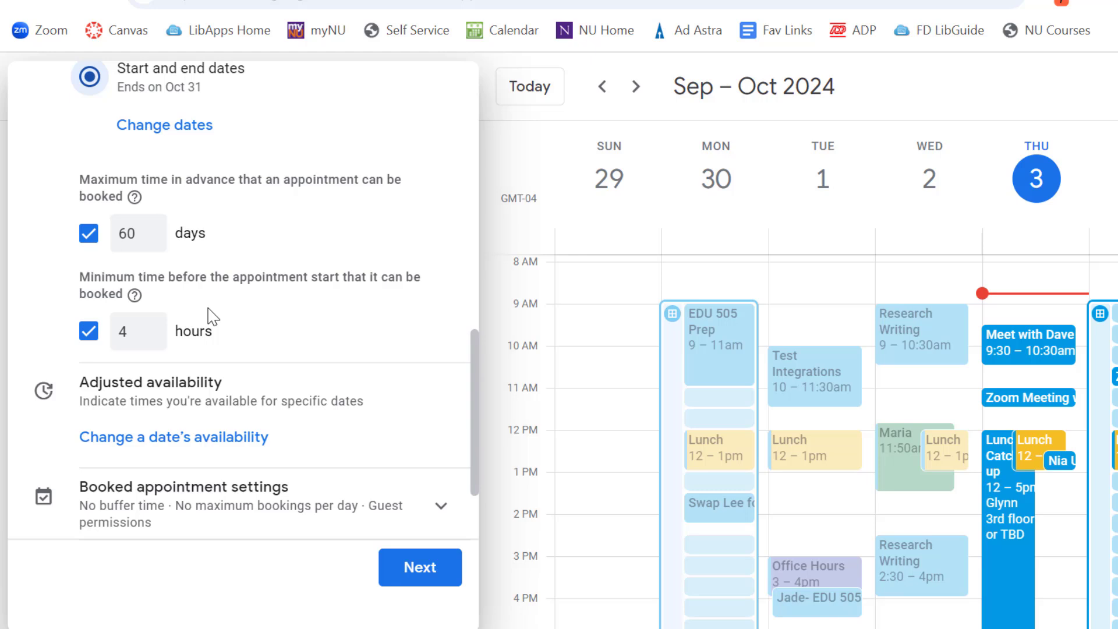
double_click(135, 328)
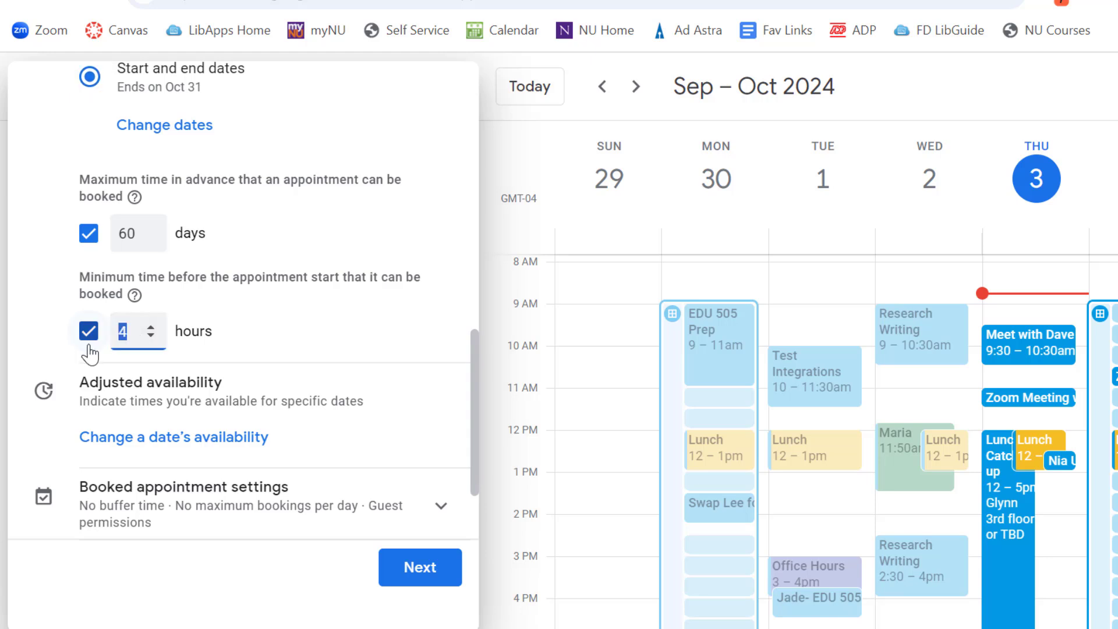
text(12)
Enable buffer time between appointment slots in the booked appointment settings and set it to 10 minutes
scroll(175, 419, down, 2)
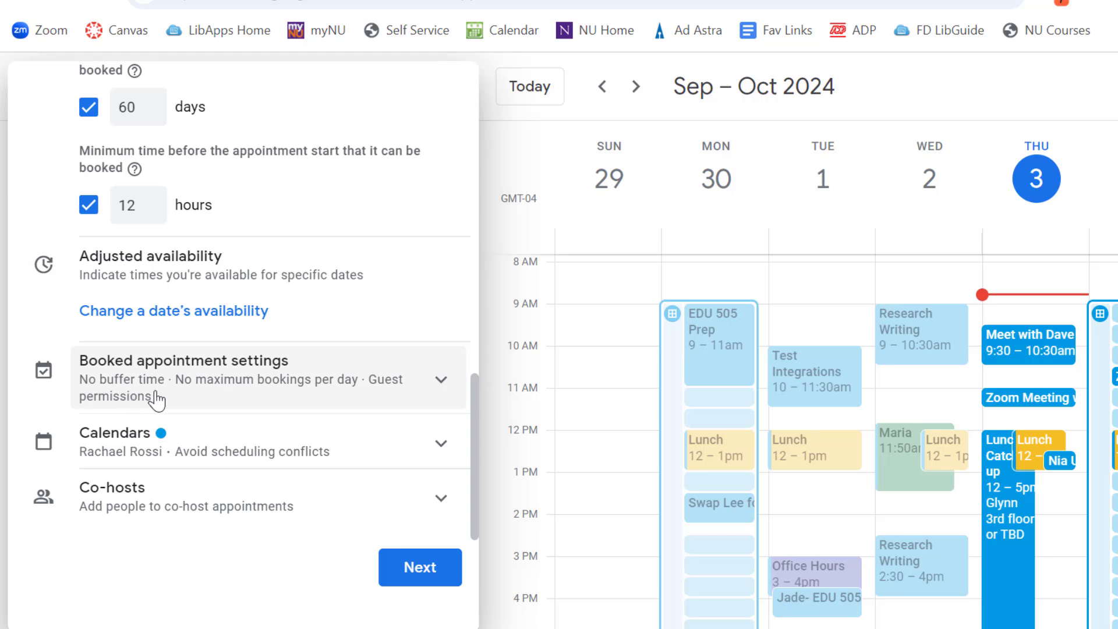
click(303, 400)
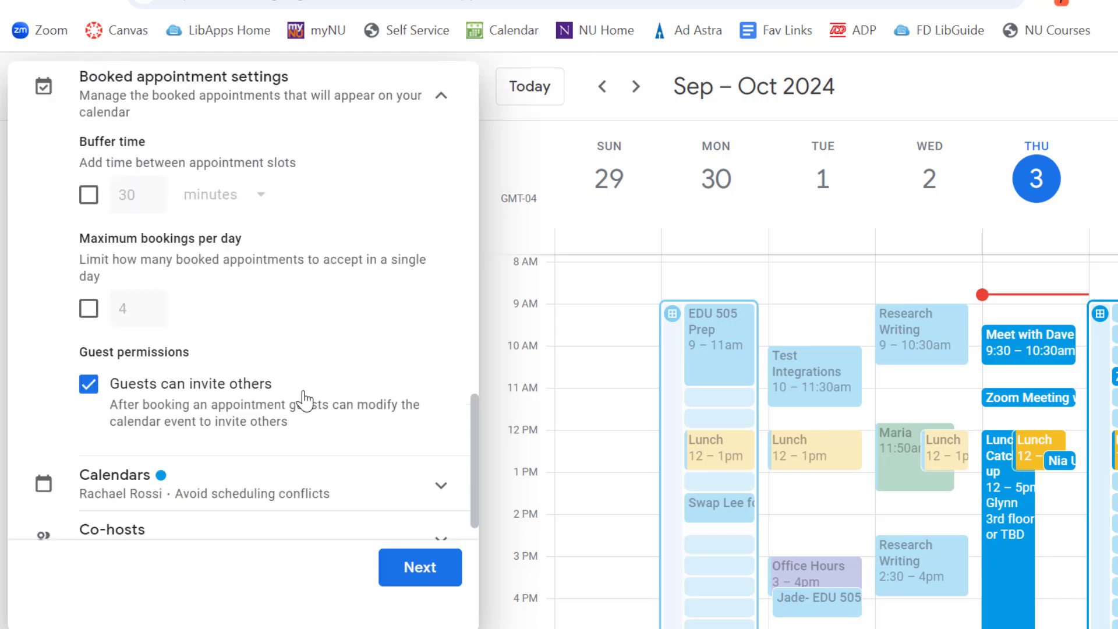
scroll(305, 401, down, 1)
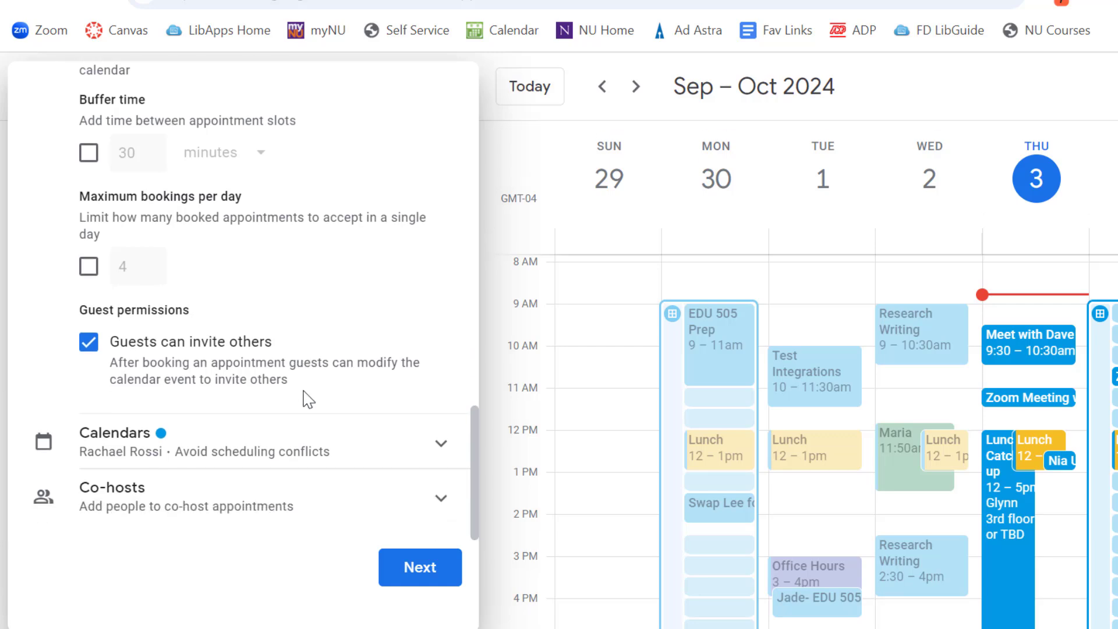
scroll(307, 399, up, 5)
scroll(169, 357, down, 2)
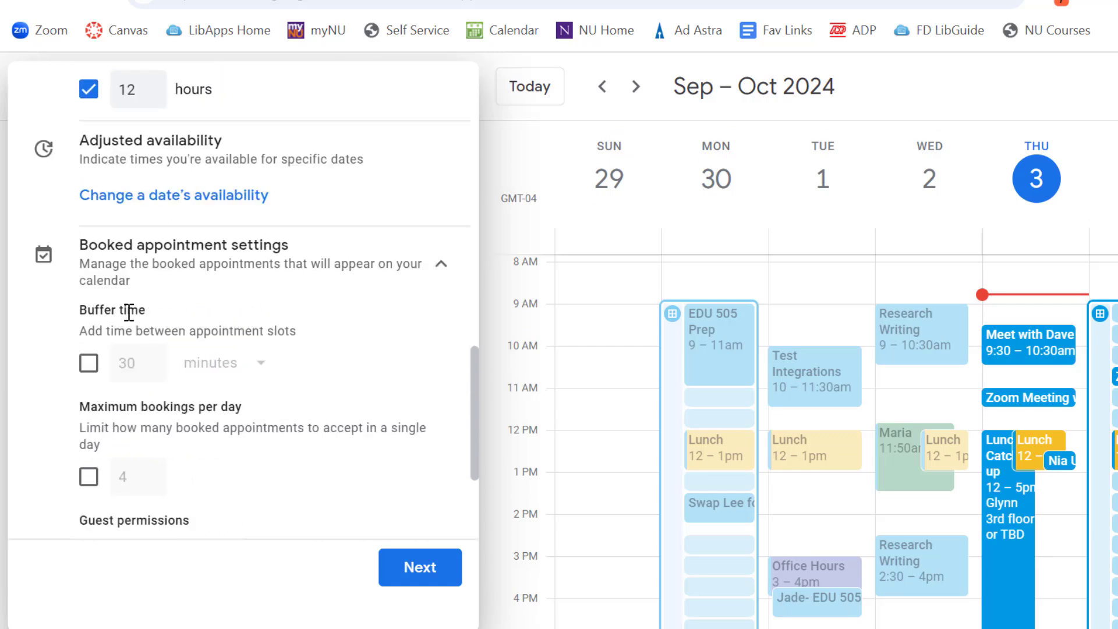
click(91, 365)
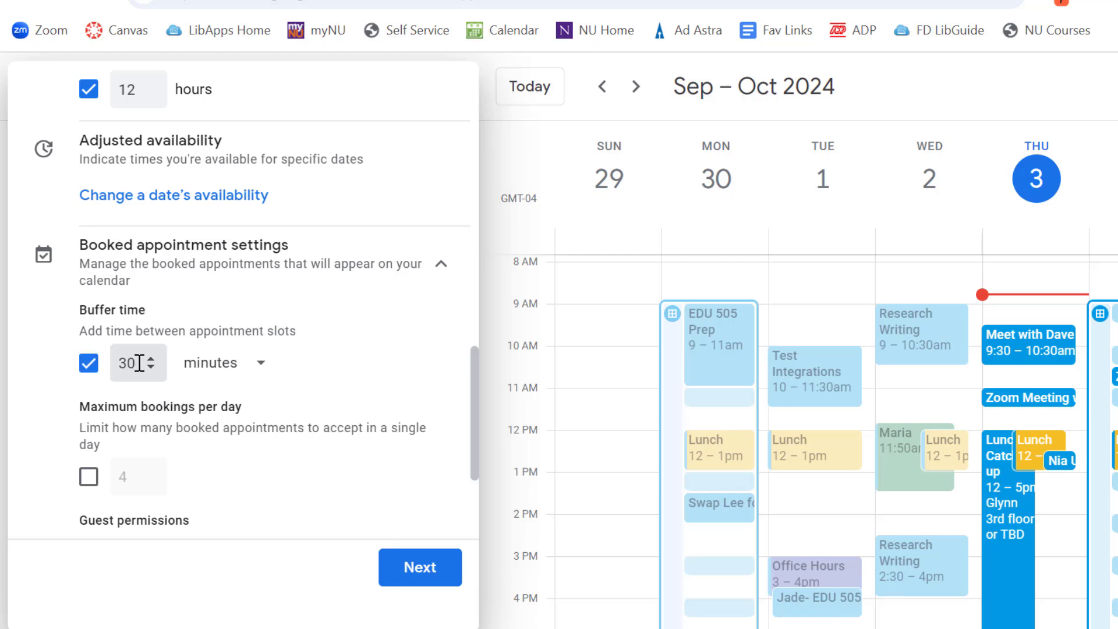
double_click(117, 369)
text(10)
Enable the maximum bookings per day limit and set it to 6
scroll(76, 390, down, 2)
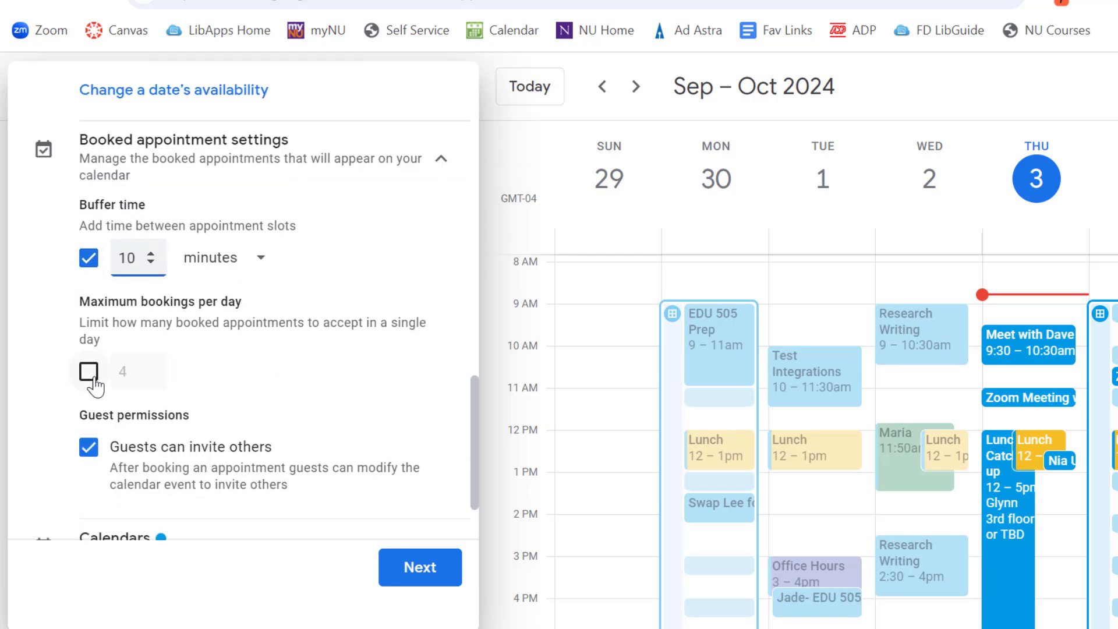
click(92, 376)
double_click(111, 371)
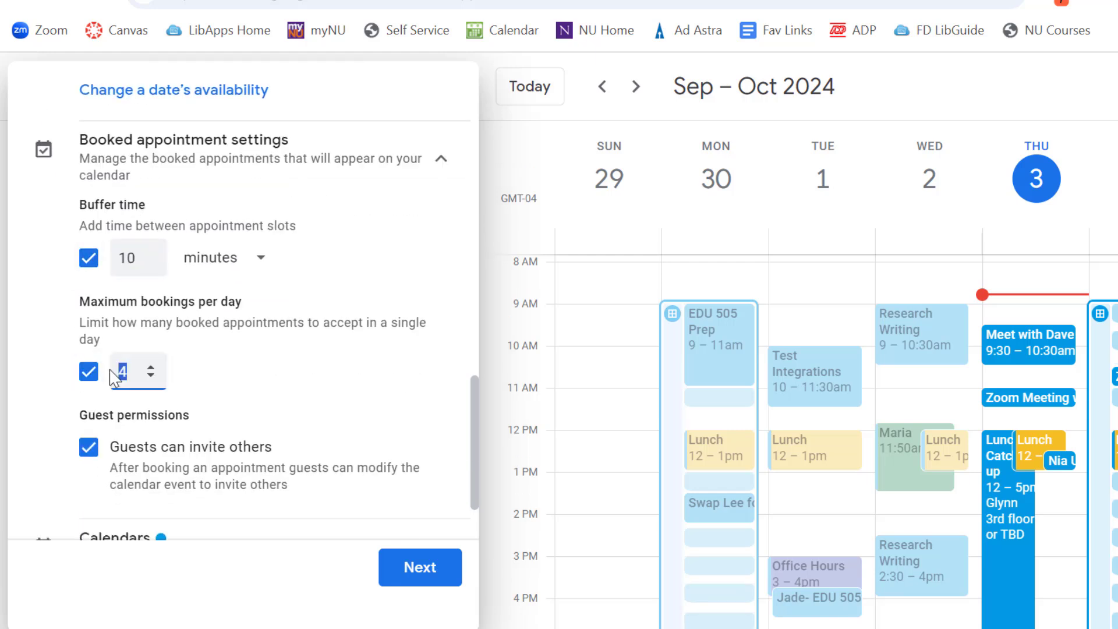
scroll(145, 473, up, 15)
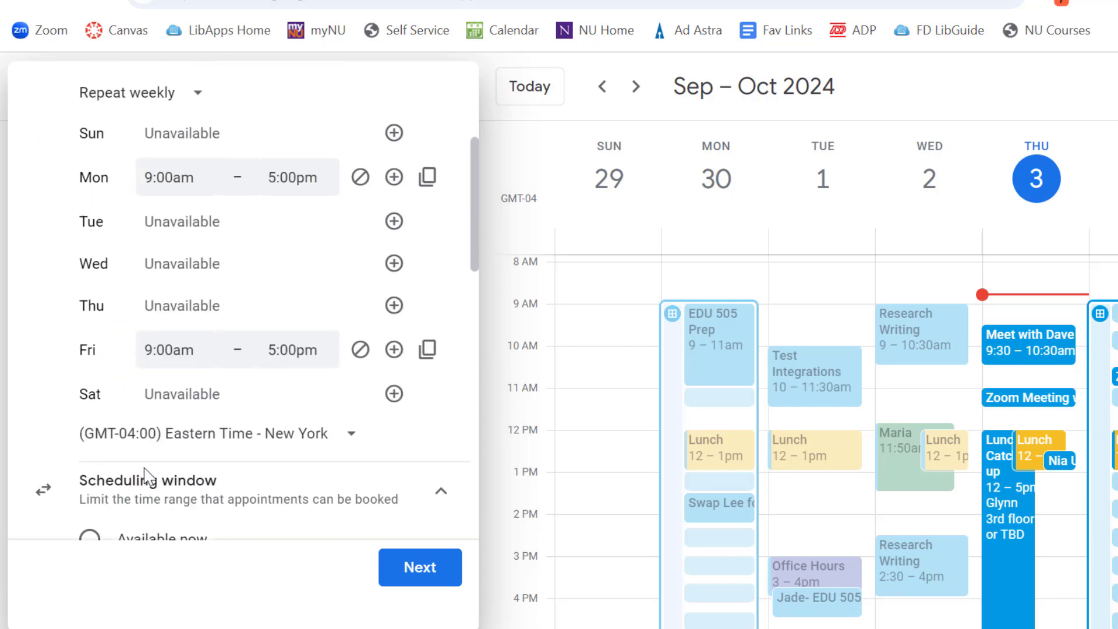
scroll(145, 475, down, 15)
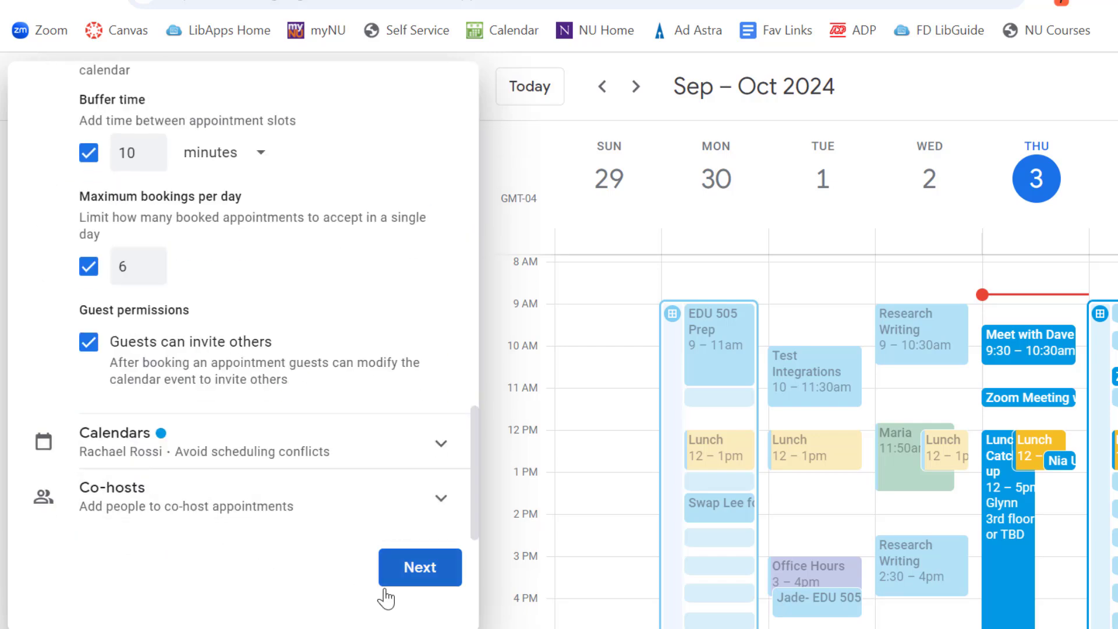
Continue to the booking page details and choose Google Meet video conferencing as the meeting location
click(419, 567)
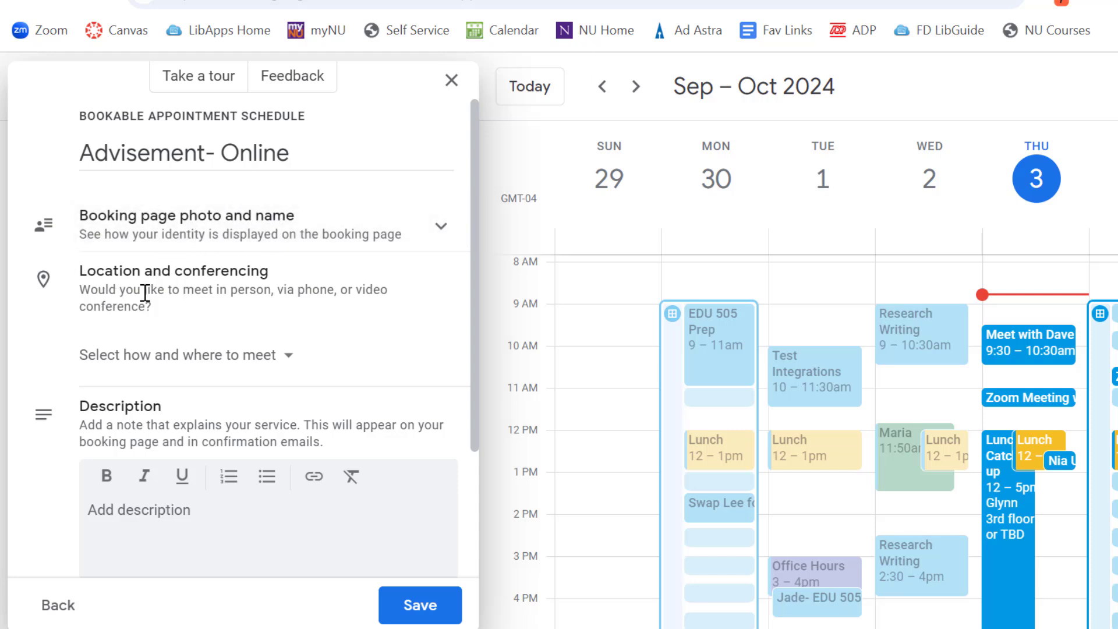
click(283, 365)
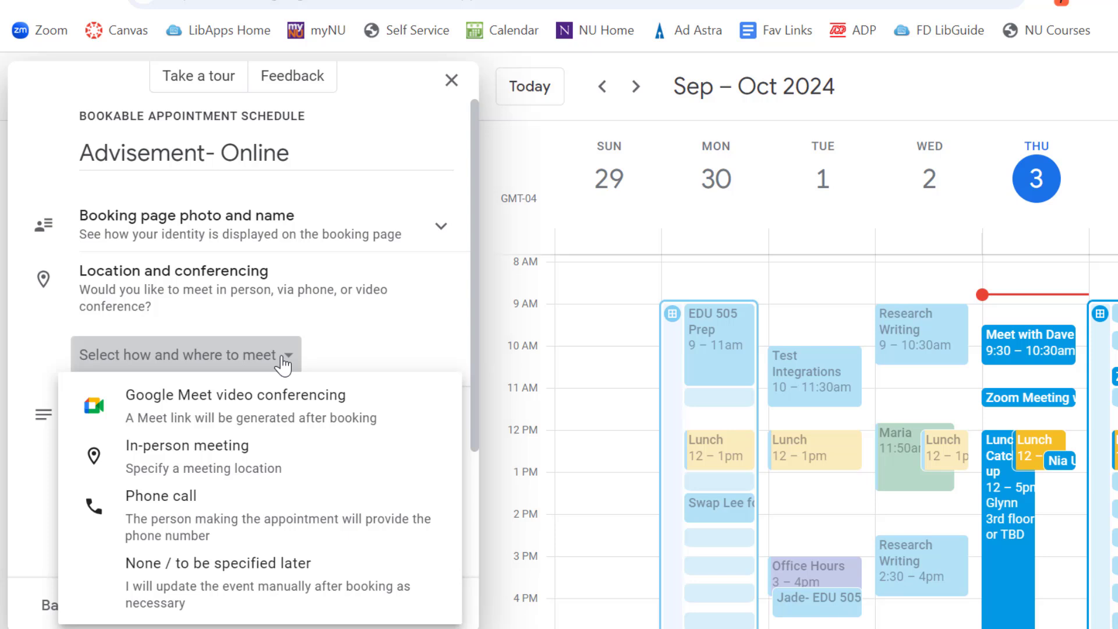
click(283, 411)
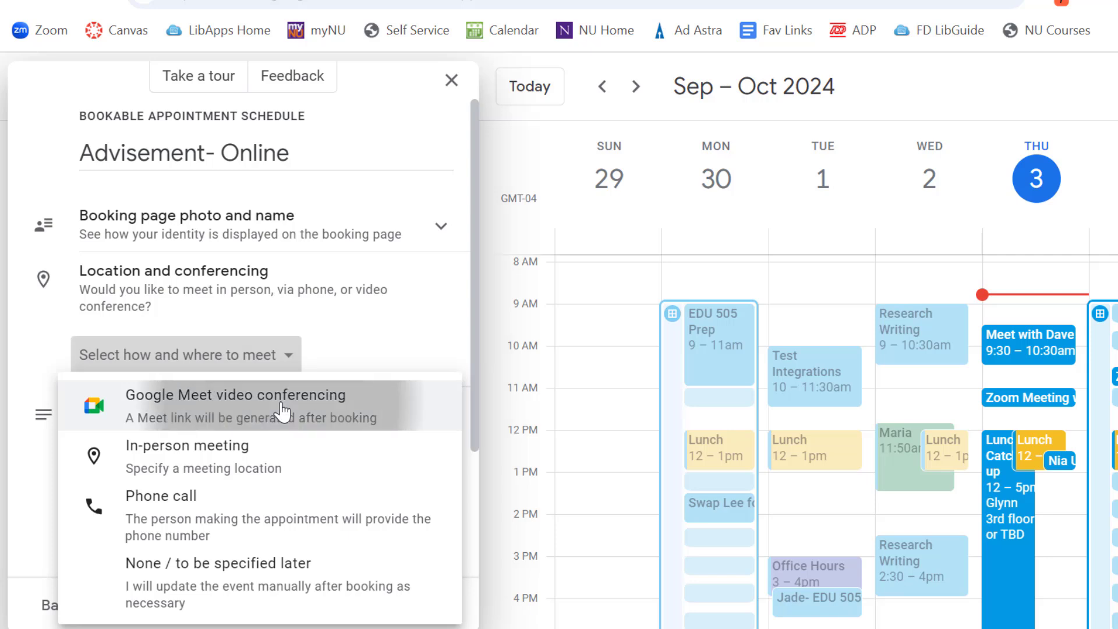
Enter the description "We will meet at your designated time on the Google Meet link included with this calendar appointment."
scroll(237, 378, down, 3)
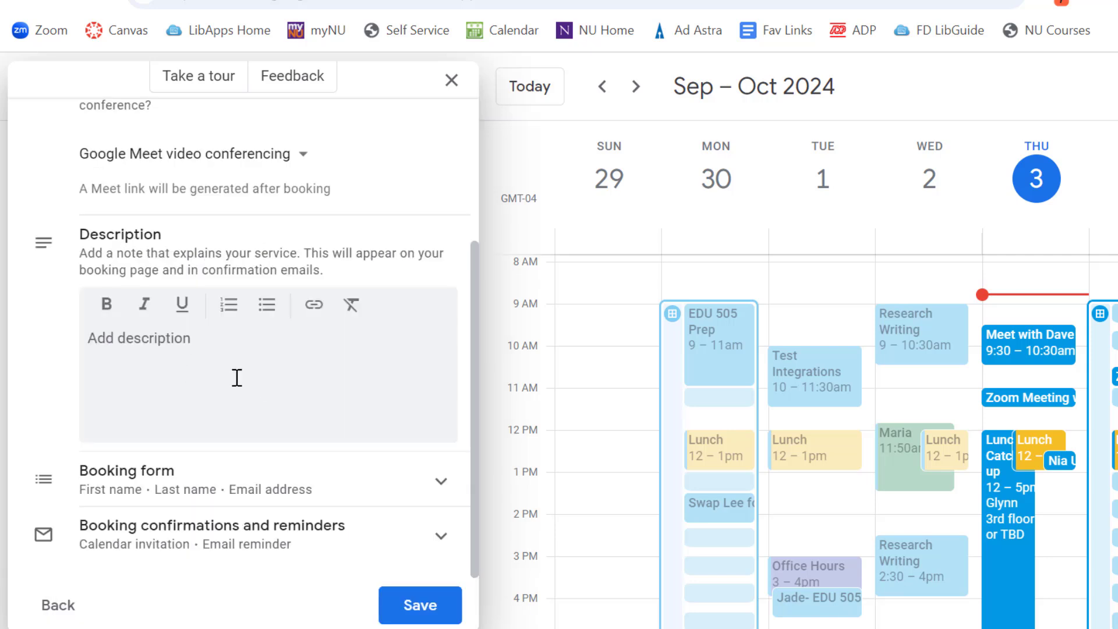
click(204, 361)
text(We)
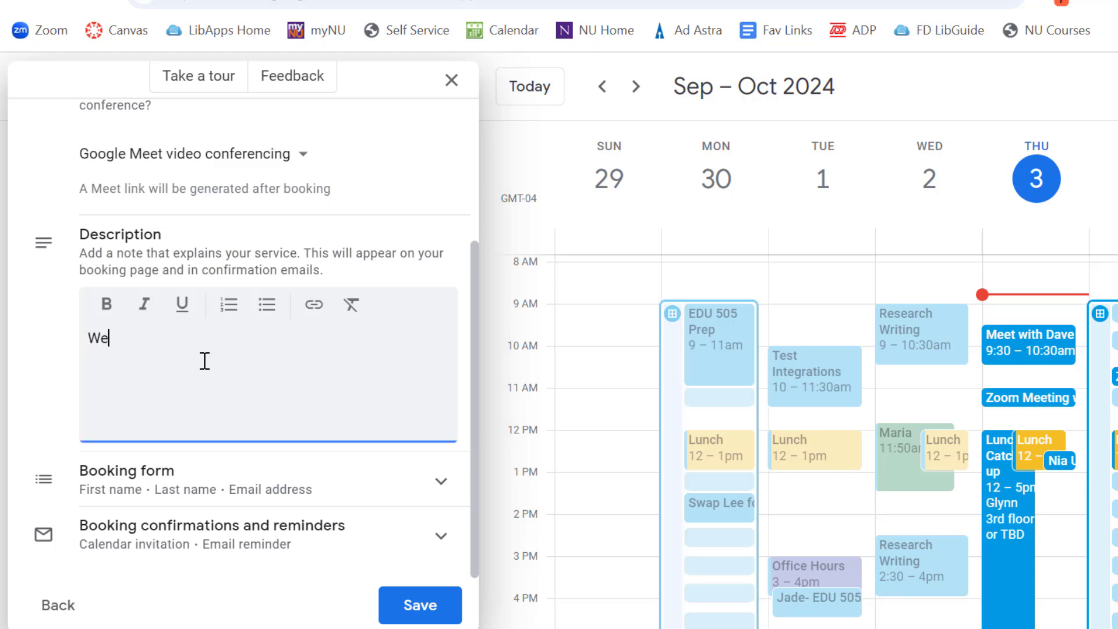
text( will meet at your designated time on the Google Meet link included with this calendar appointment.)
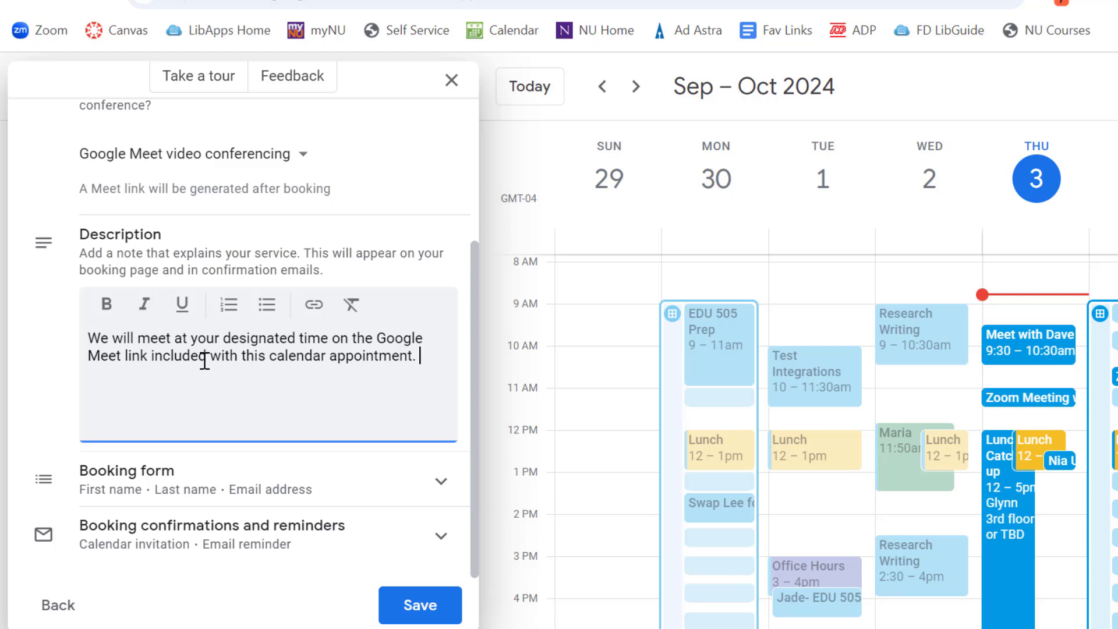
Add a required custom item labelled "Major:" to the booking form
click(296, 490)
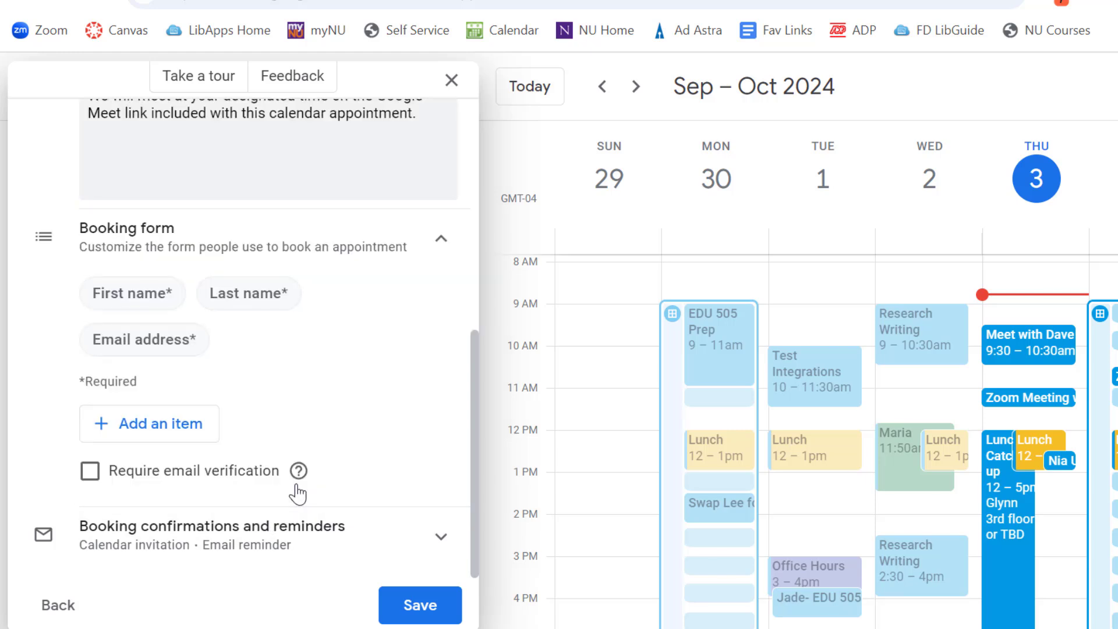
scroll(298, 491, up, 2)
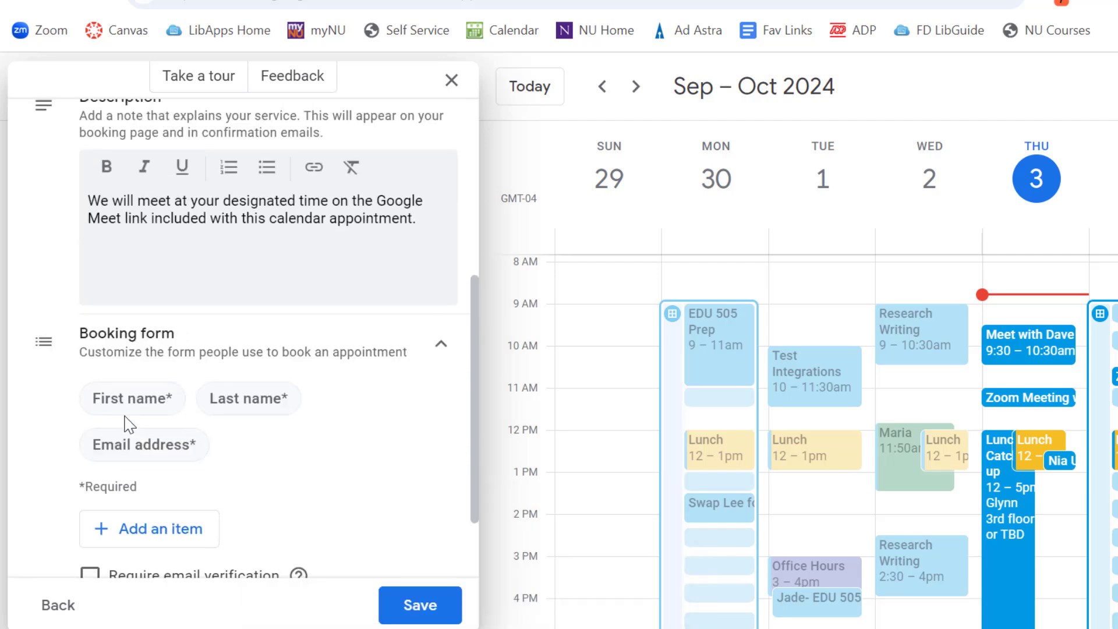
scroll(270, 464, down, 2)
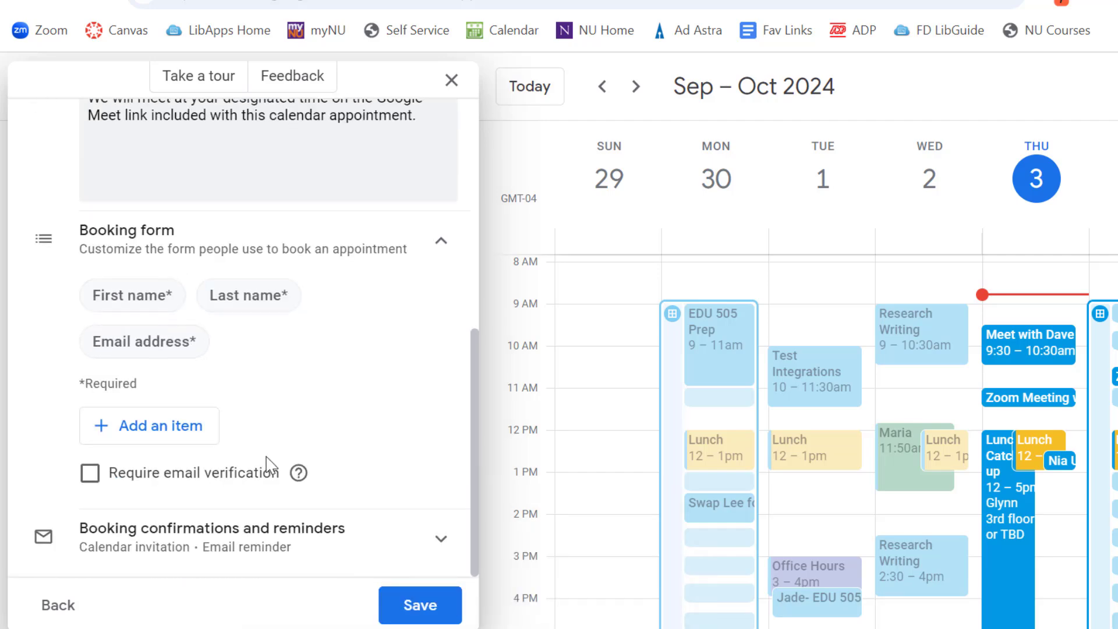
click(147, 431)
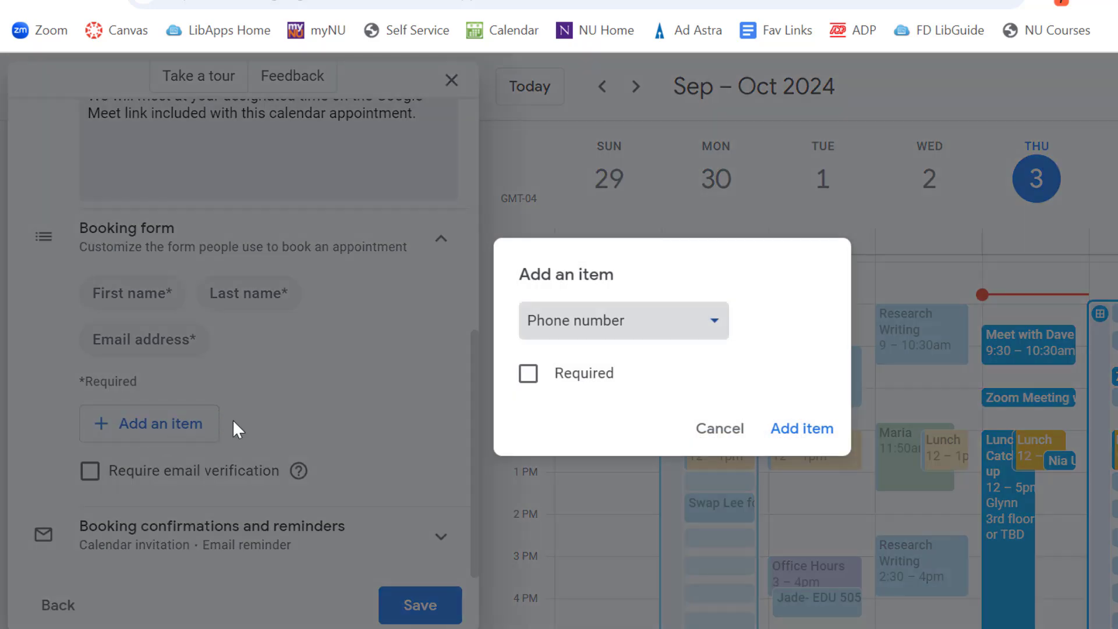
click(610, 326)
click(598, 404)
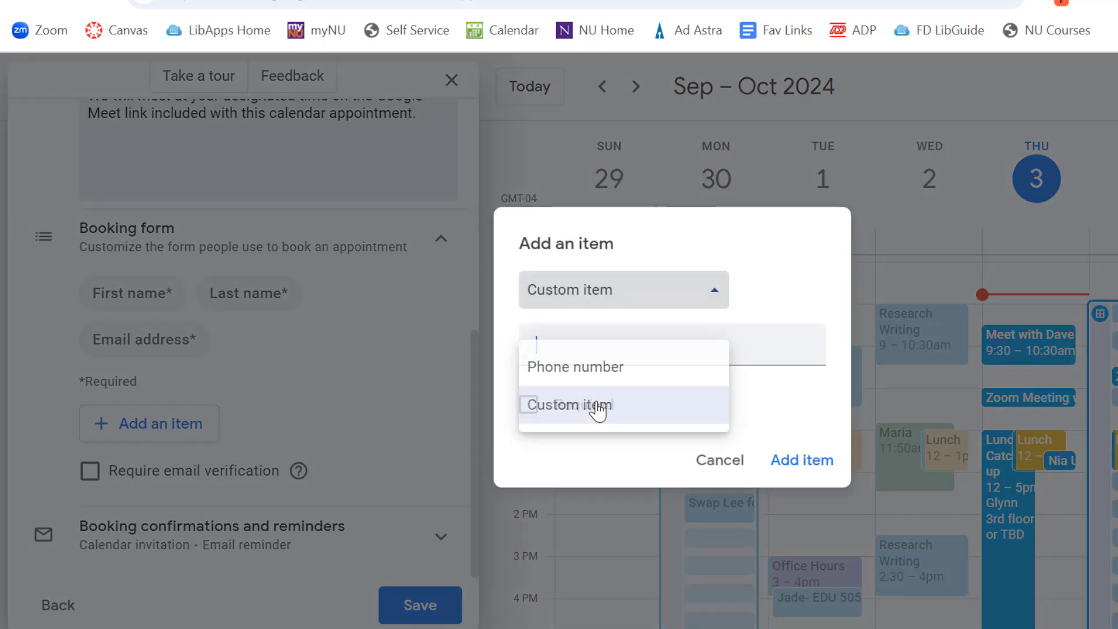
click(604, 344)
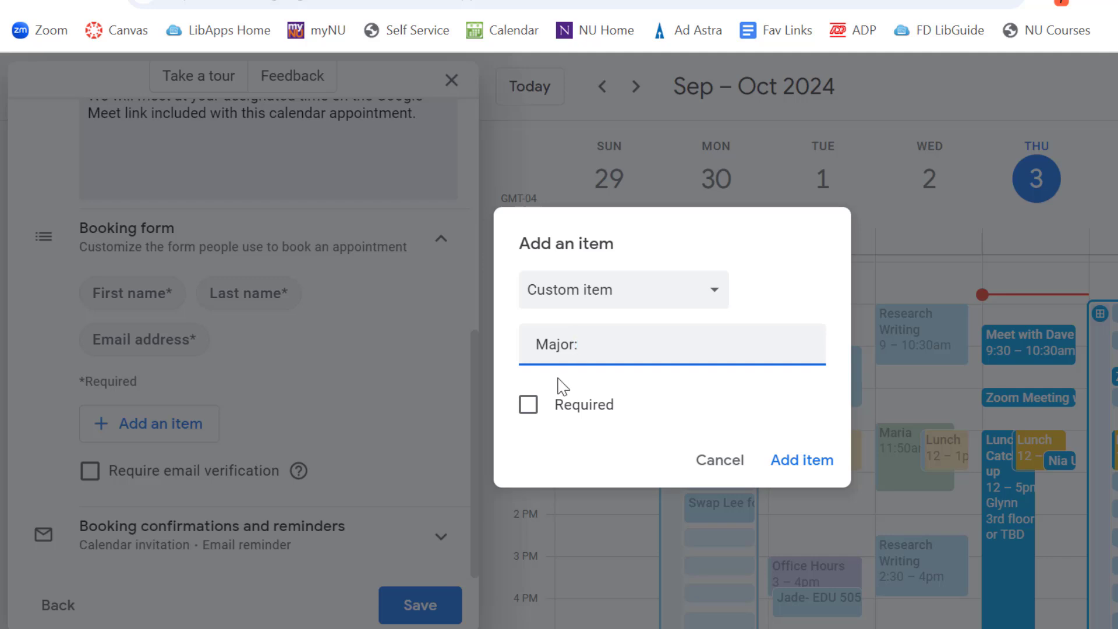
click(530, 406)
click(827, 469)
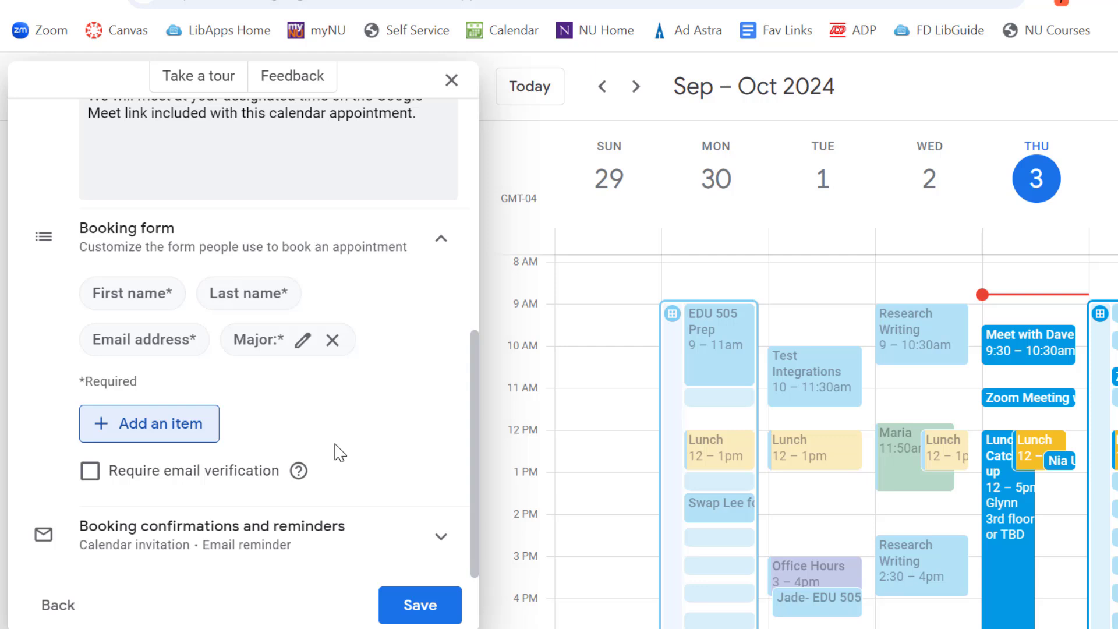
Add a second email reminder 10 minutes before the appointment and save the online advisement schedule
click(199, 532)
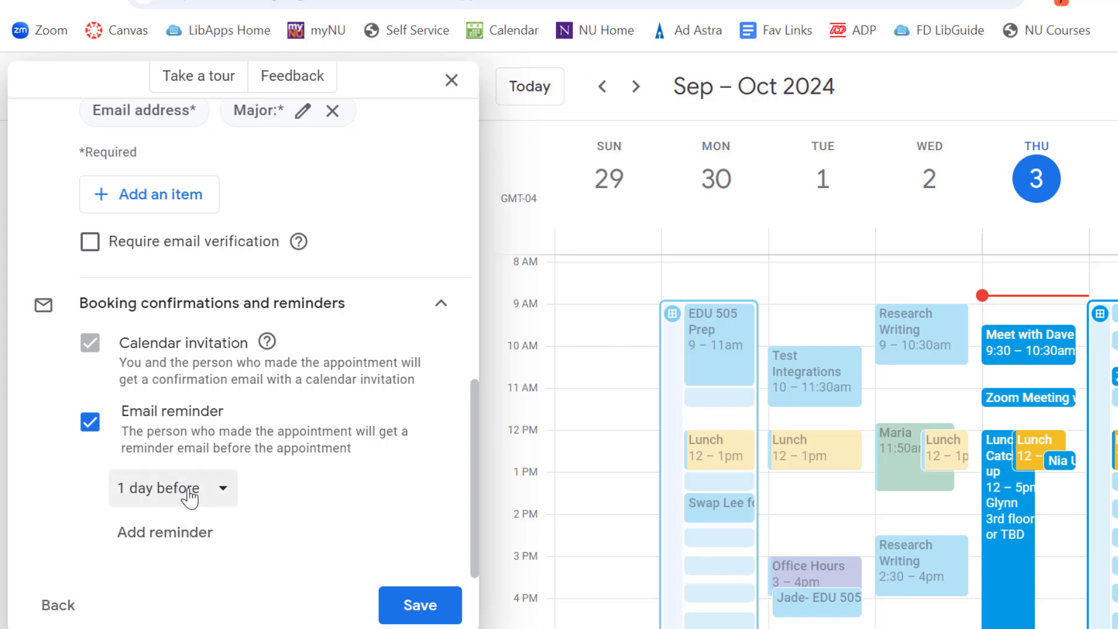
click(172, 535)
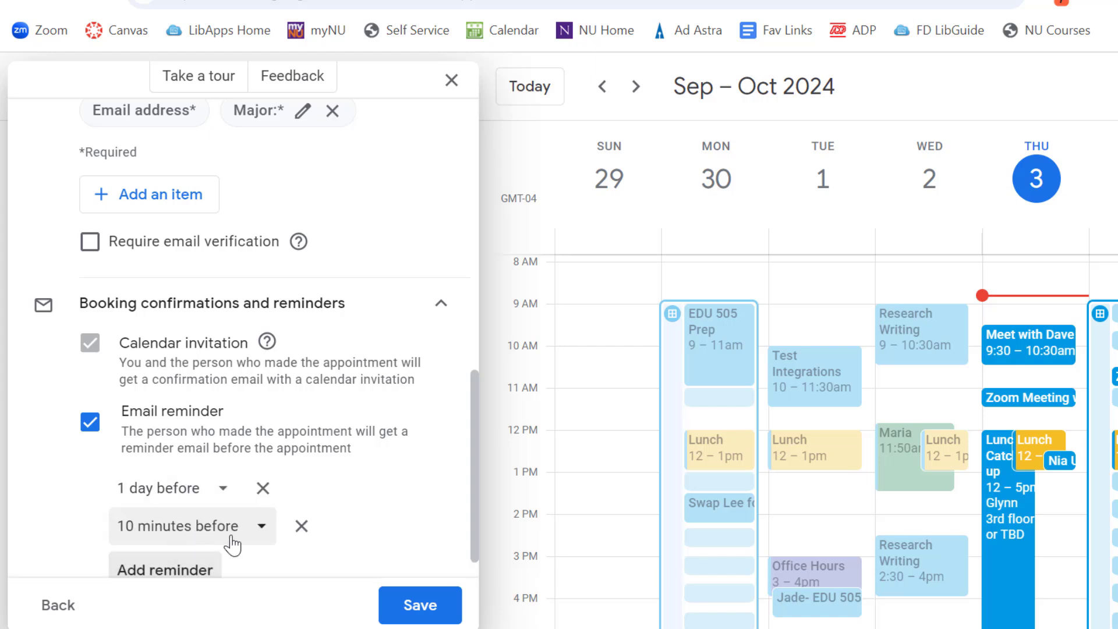
scroll(233, 538, down, 1)
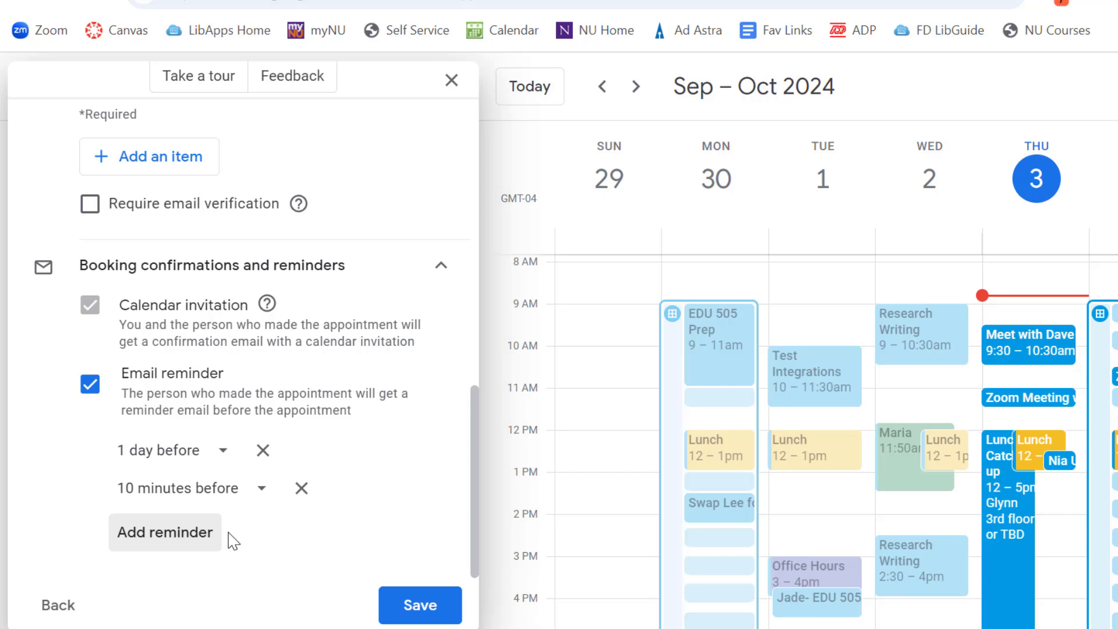
click(402, 600)
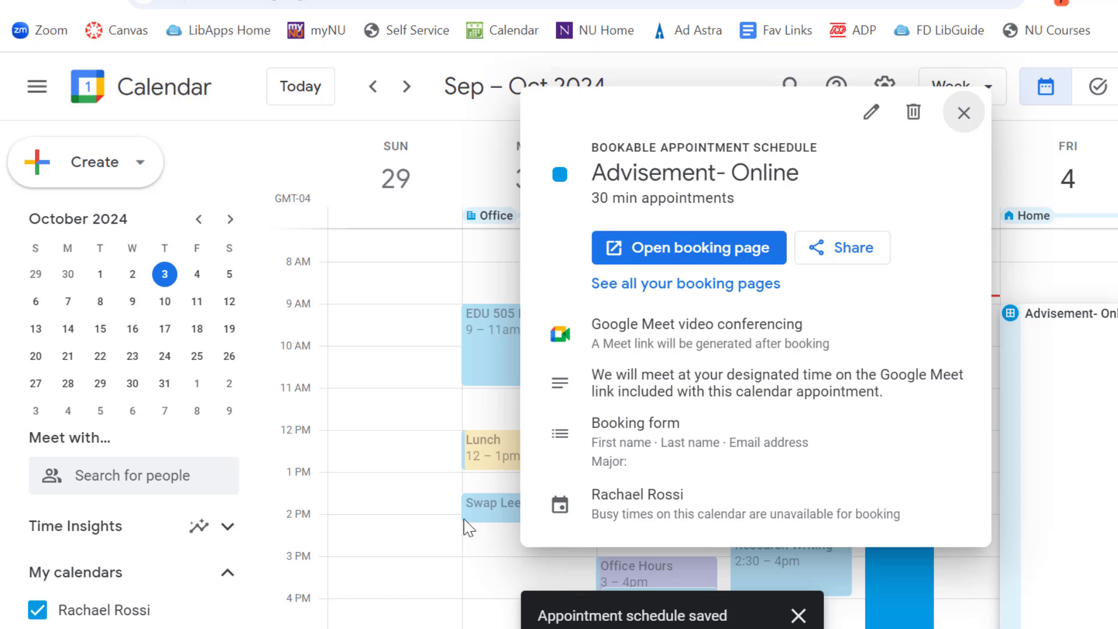
Preview the online advisement booking page and its form for the Friday, October 4, 9:00am slot, then return to the calendar and dismiss the schedule details
click(691, 256)
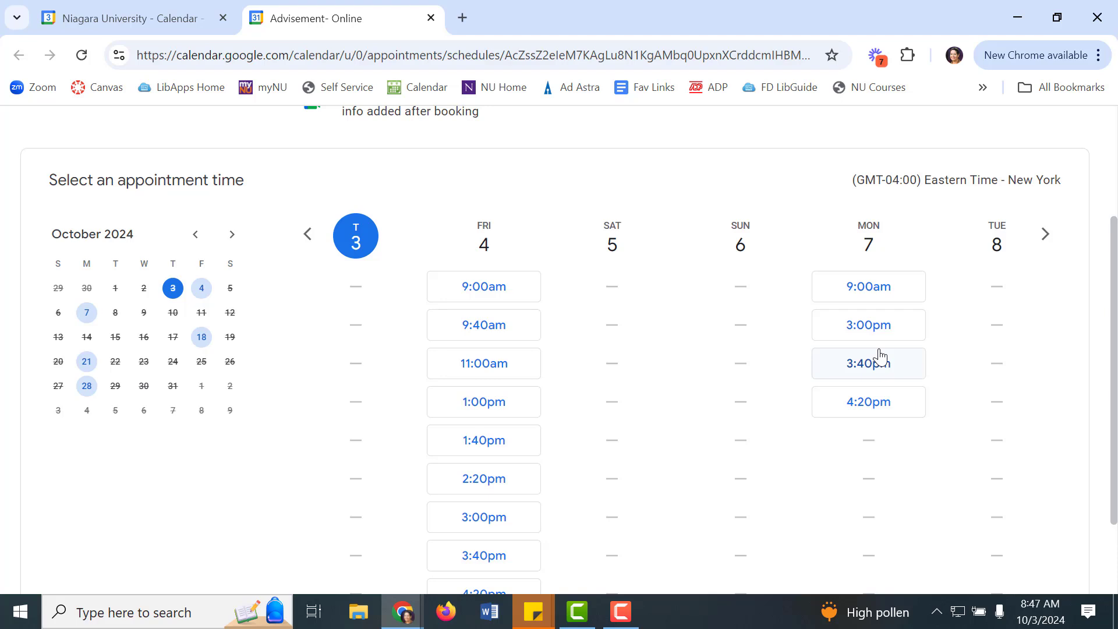
click(484, 301)
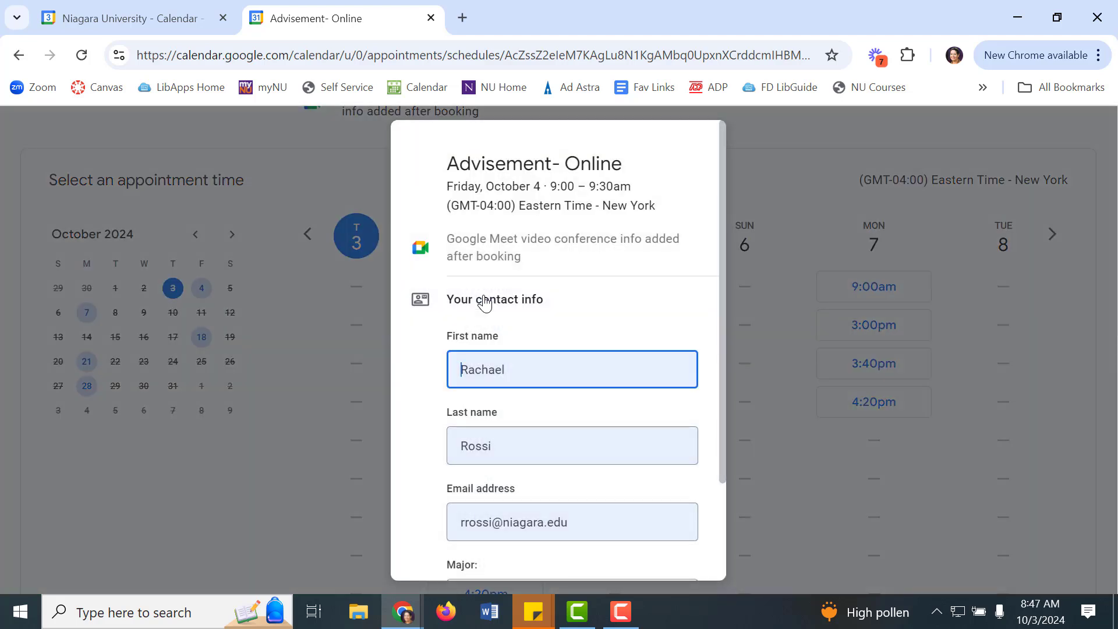
scroll(487, 291, down, 2)
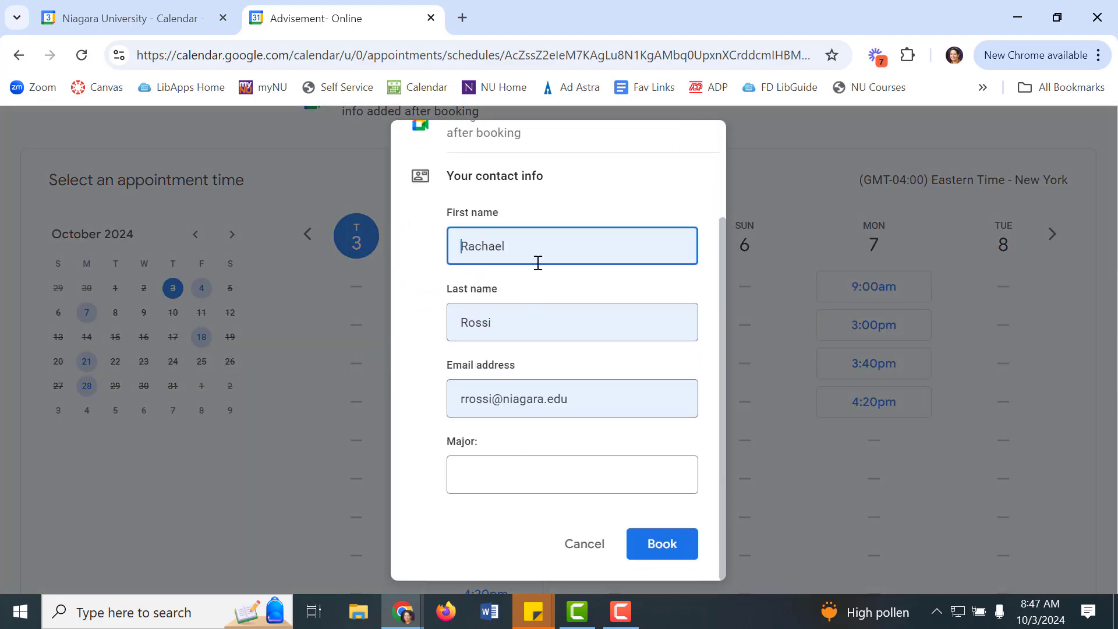
scroll(627, 506, up, 3)
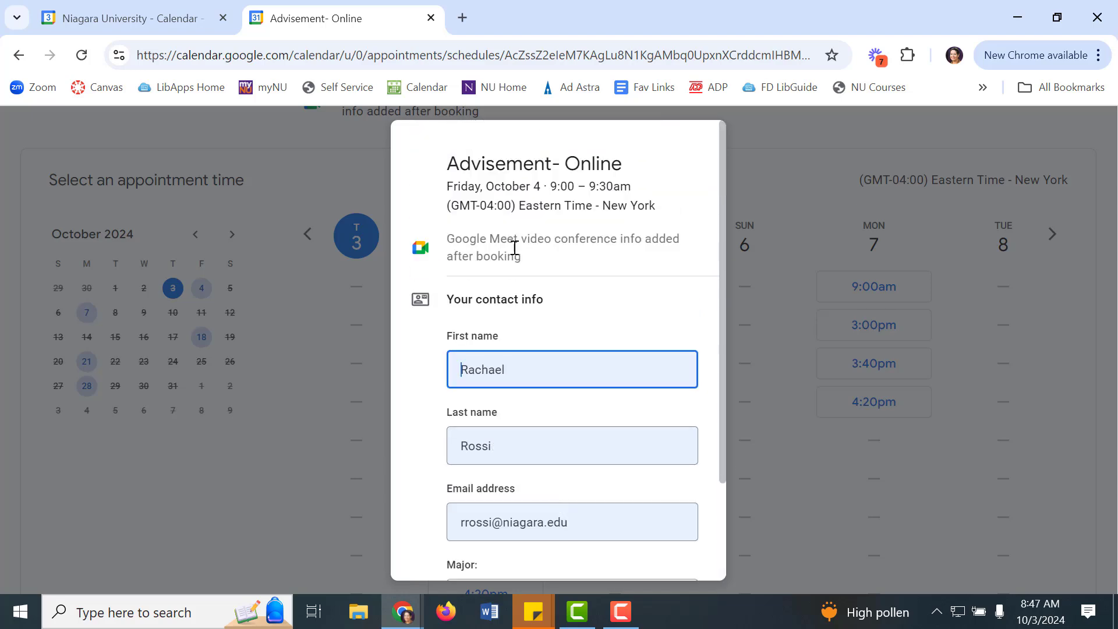
click(778, 203)
click(103, 7)
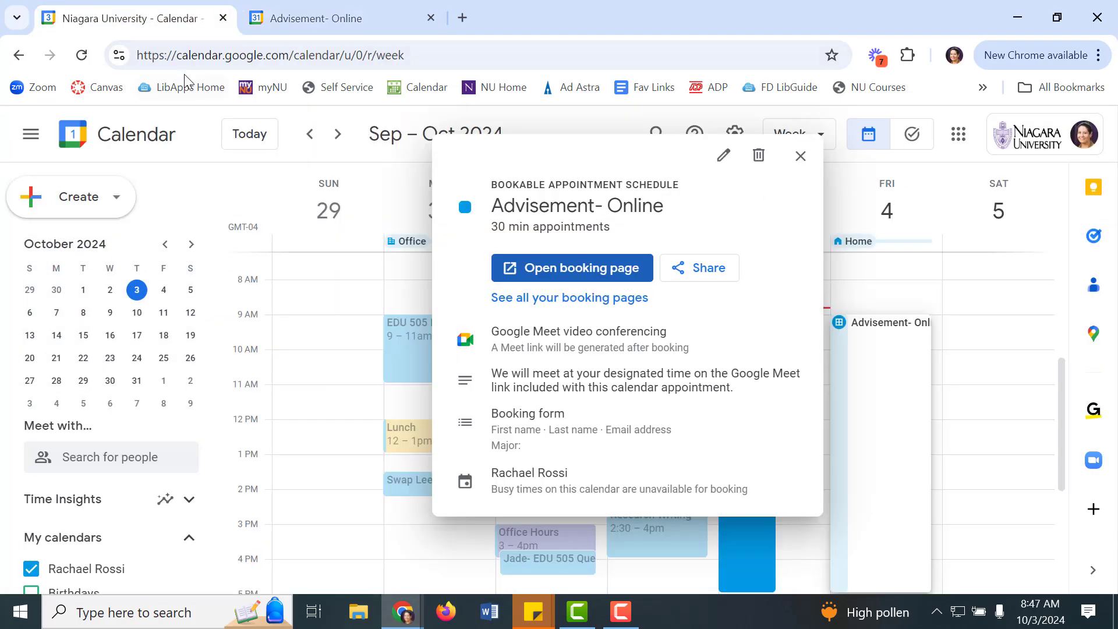
click(800, 158)
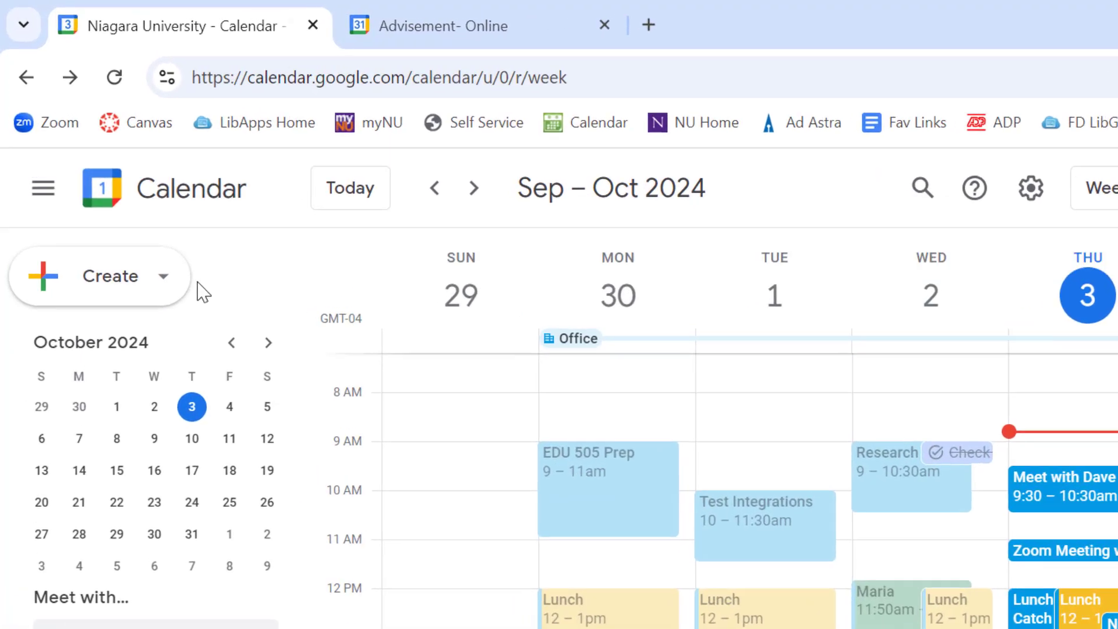
Create another appointment schedule titled "Advisement- In Person"
click(90, 208)
click(157, 588)
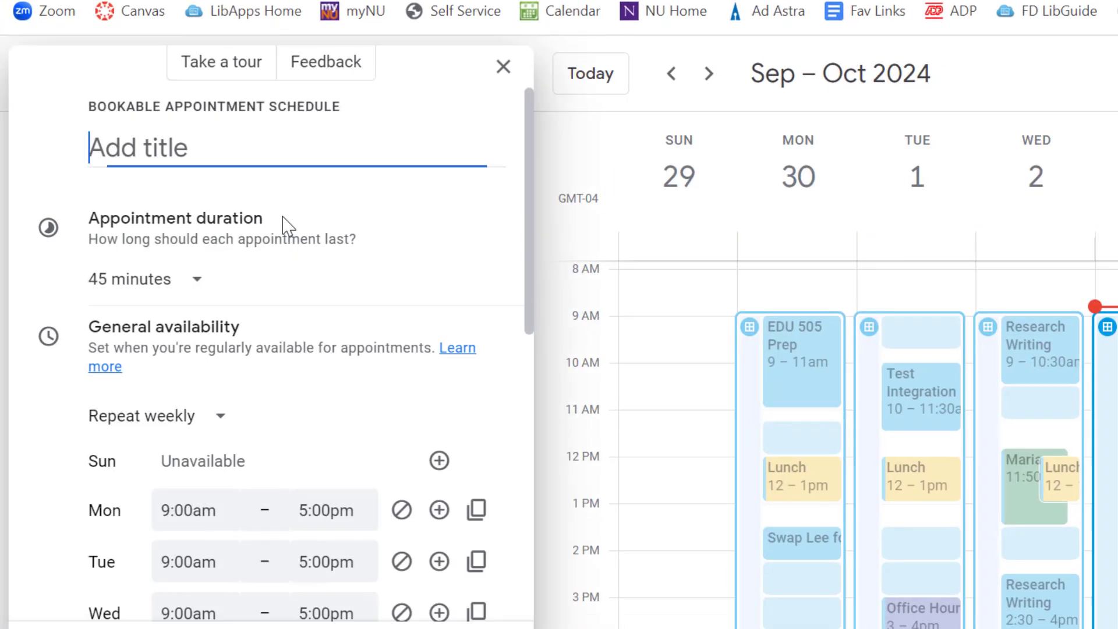
text(Advisement- In Person)
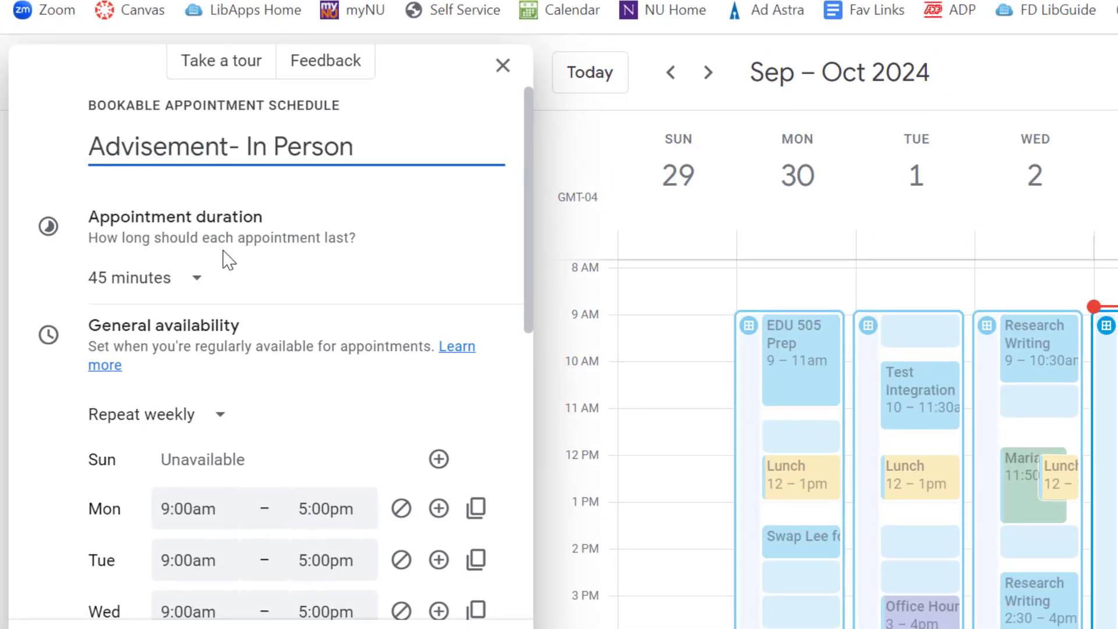
Set the appointment duration to 30 minutes and limit weekly availability to Tuesday from 9:00am to 5:00pm
scroll(225, 257, down, 2)
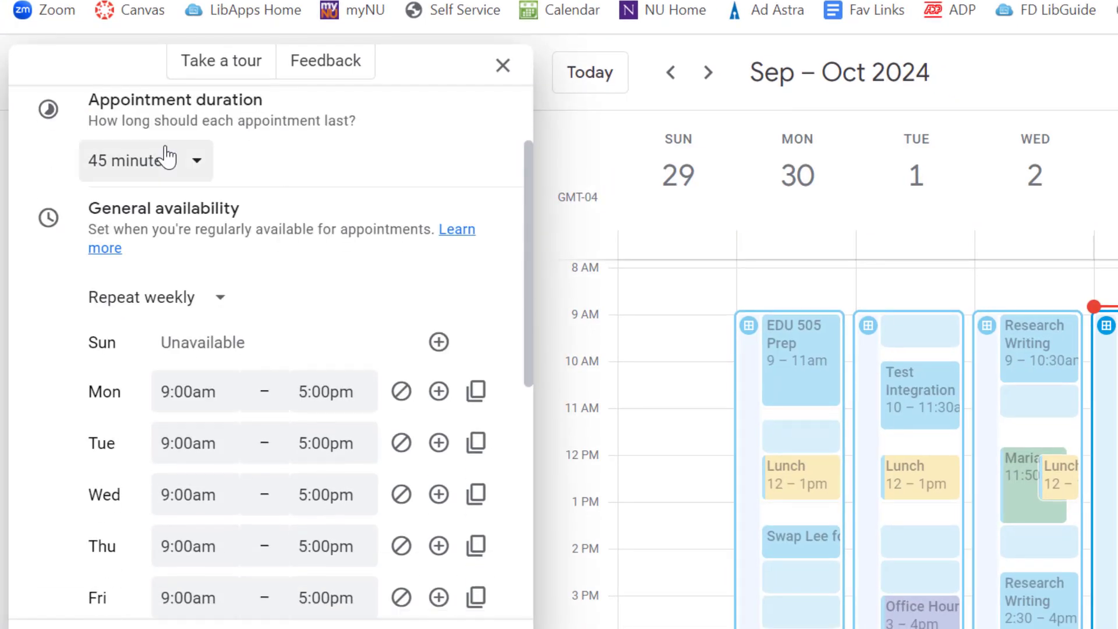
click(169, 166)
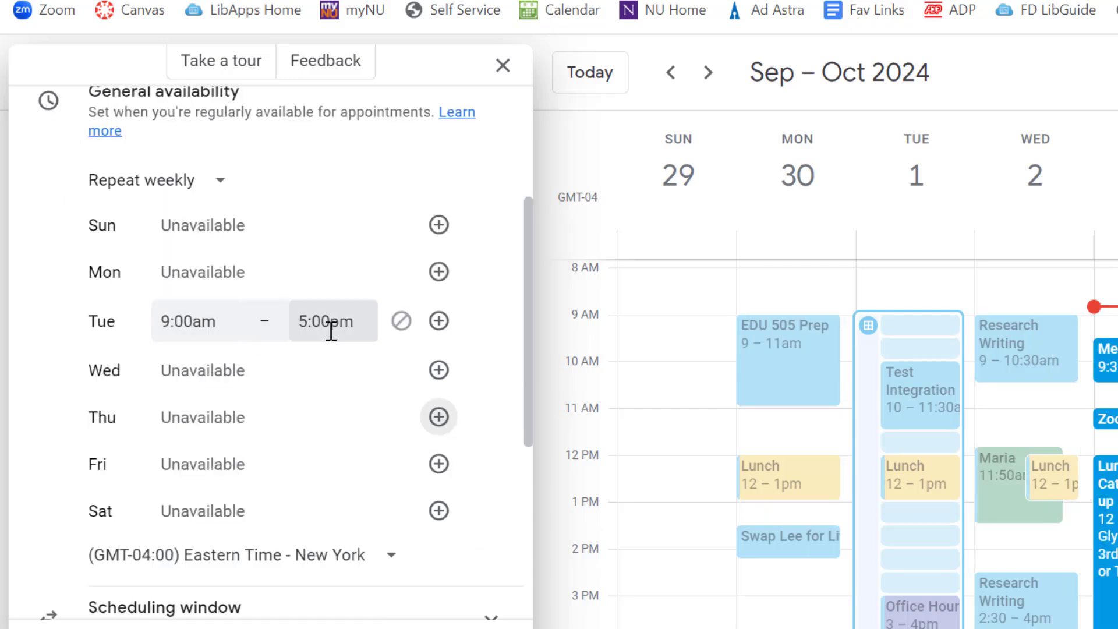
scroll(329, 331, down, 5)
scroll(330, 330, down, 2)
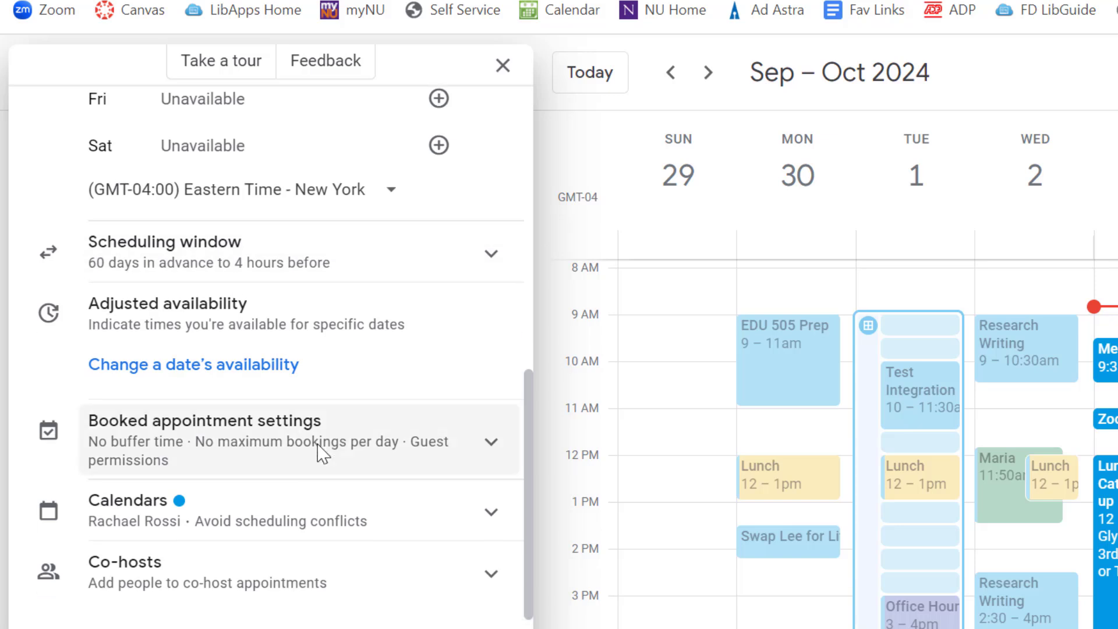
Continue to the booking page details and set the location to an in-person meeting at "Glynn Hall 304"
click(469, 628)
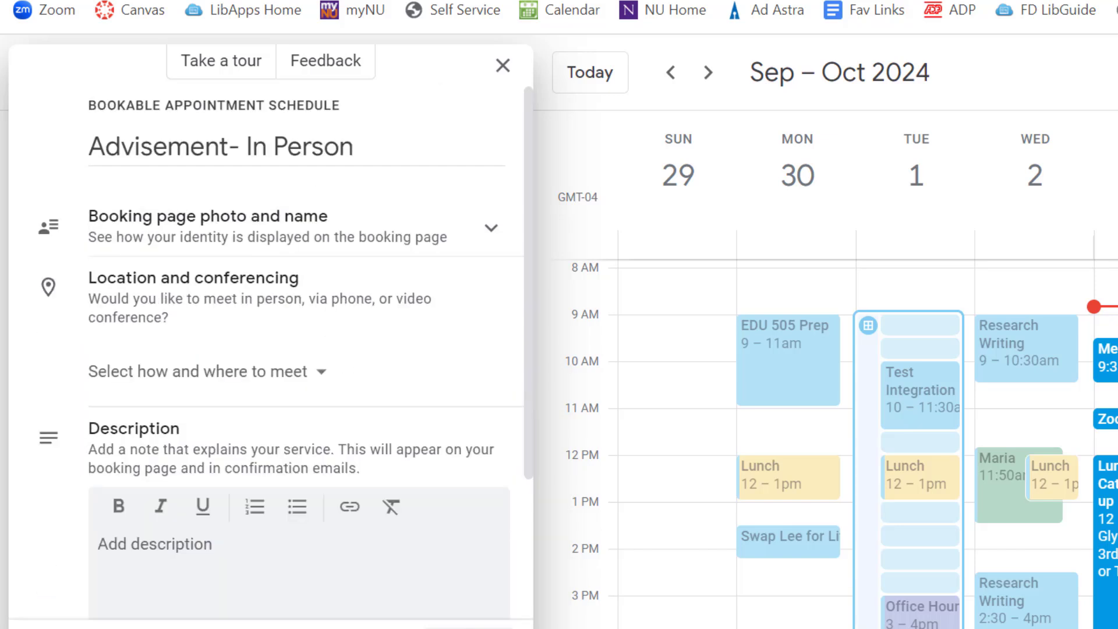
click(291, 371)
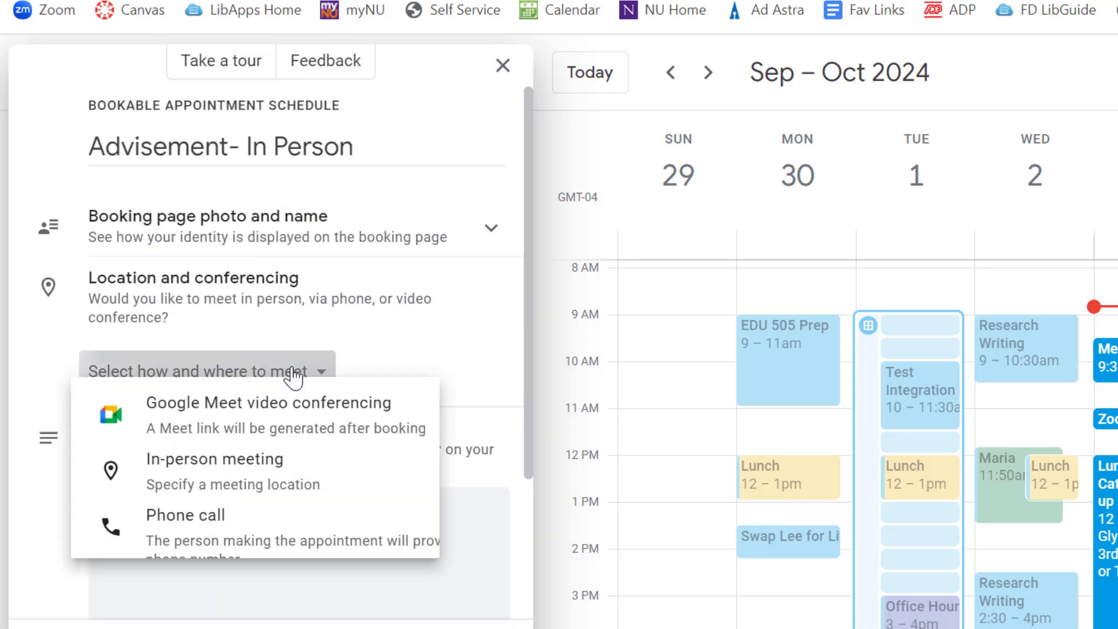
click(290, 494)
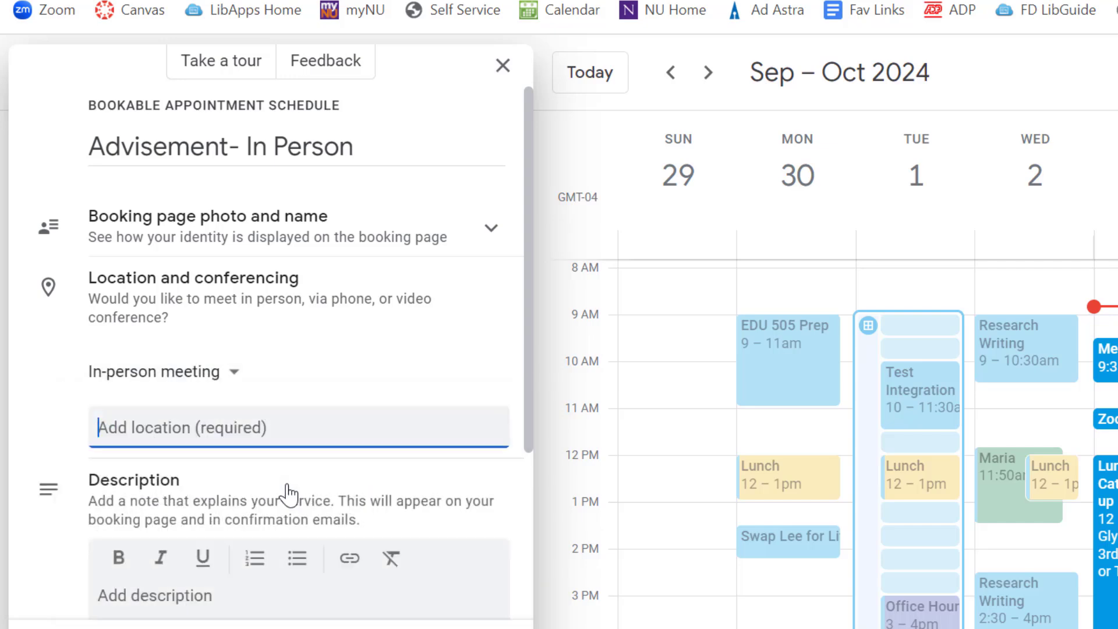
text(Glynn)
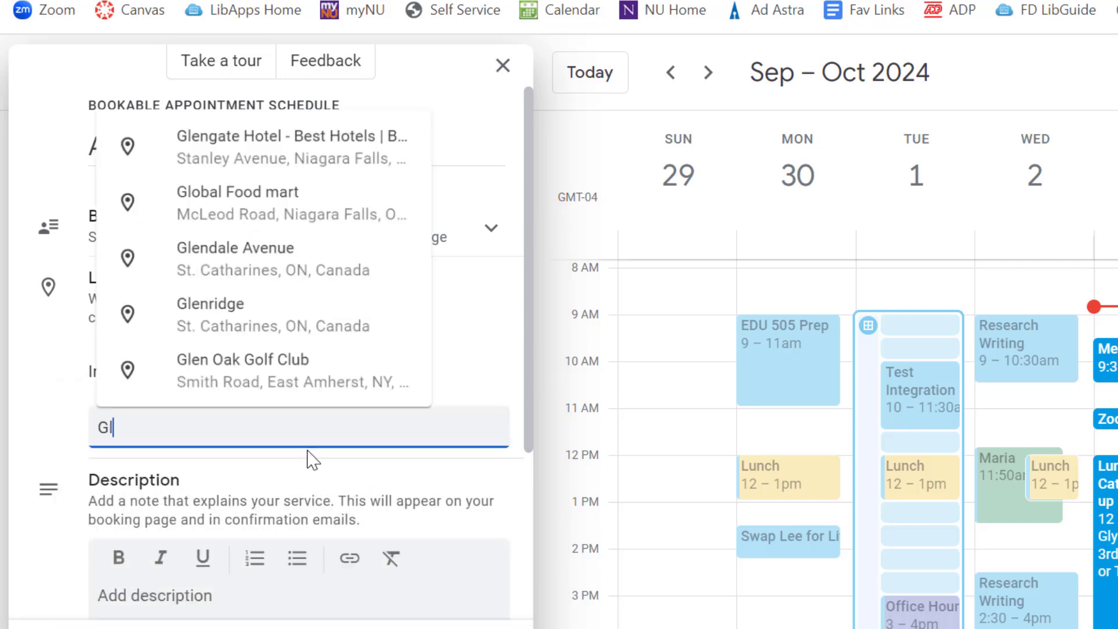
text(ll 304)
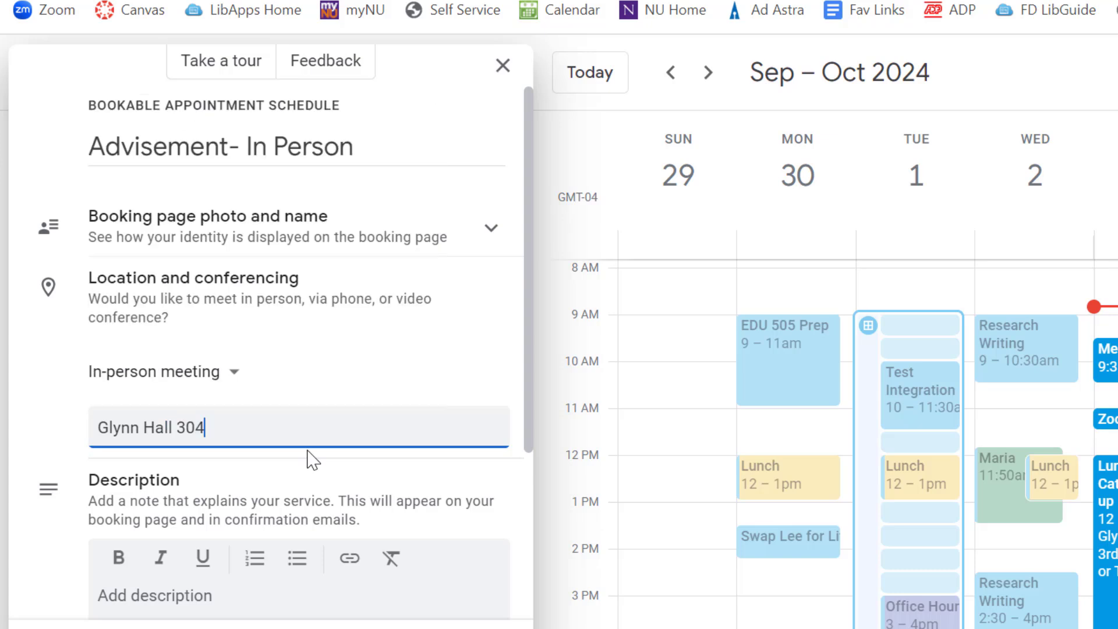
click(43, 381)
Enter the description "We will meet in my office in Glynn Hall, Room 304. Please review Self Service ahead of time."
scroll(211, 512, down, 2)
click(211, 511)
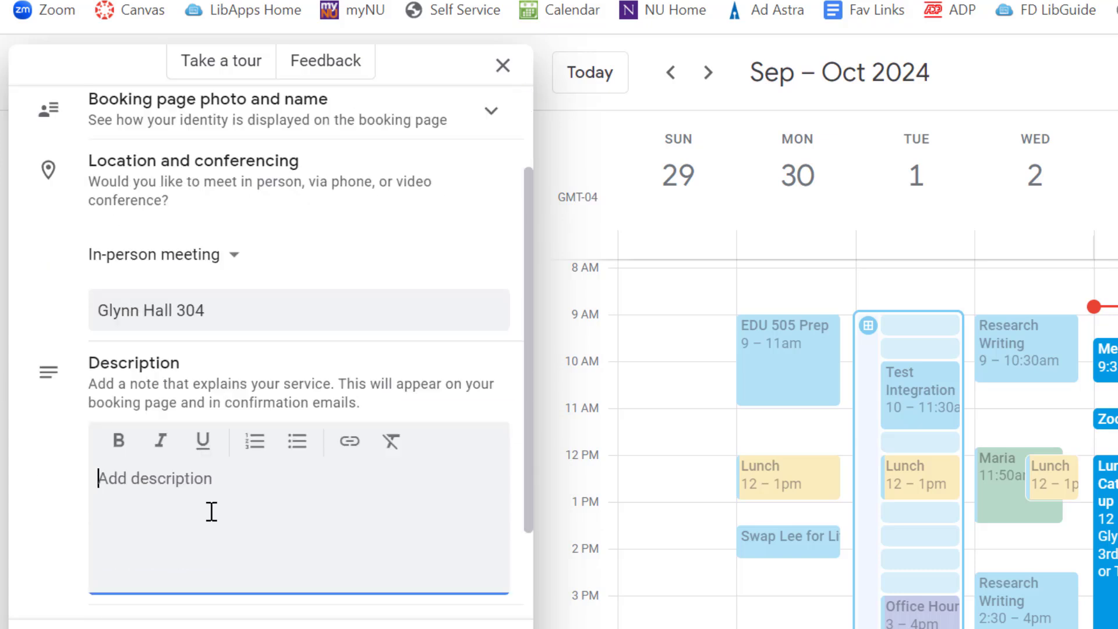
text(We will meet in my office in Glynn Hall, Room 304.)
key(Return)
text(Please review Self Service ahead of time.)
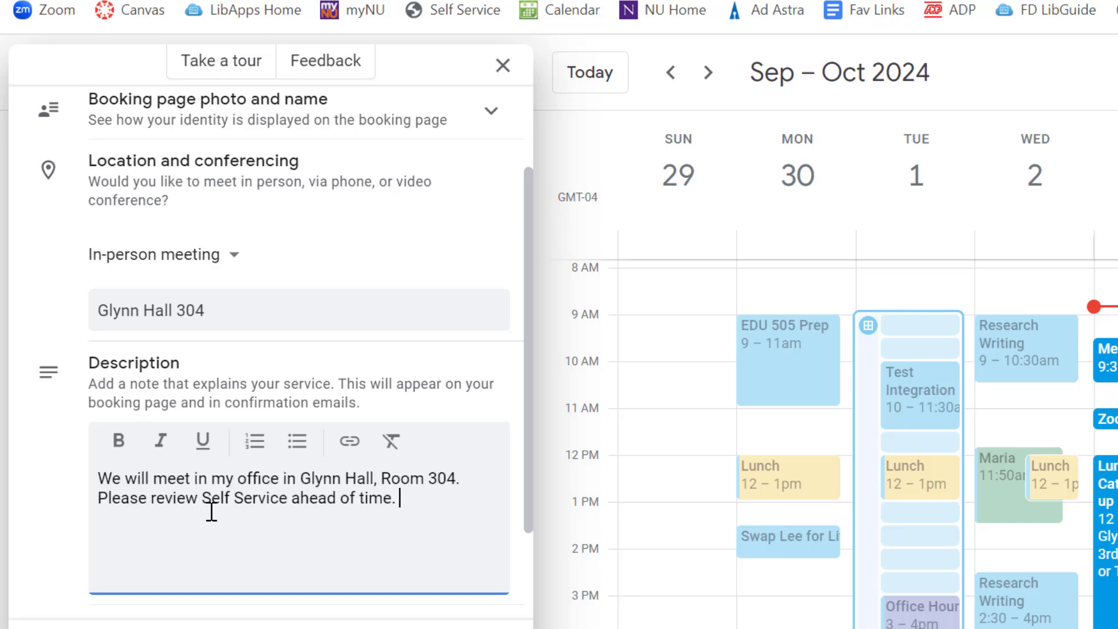
Review the booking form and the confirmation and reminder settings, and save the in-person advisement schedule
scroll(248, 254, down, 2)
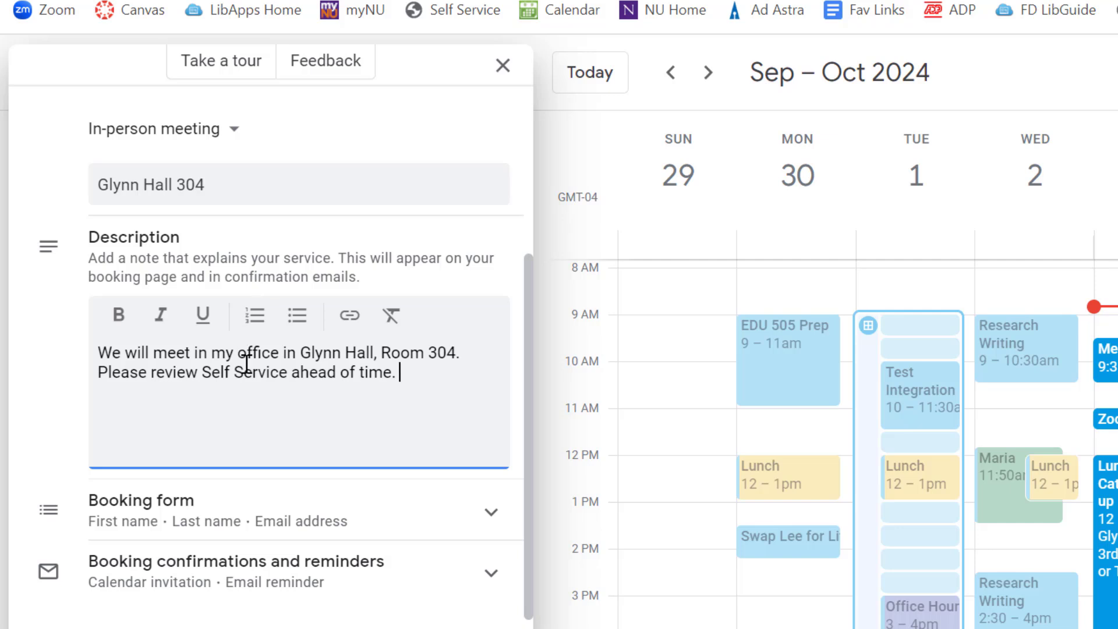
click(324, 526)
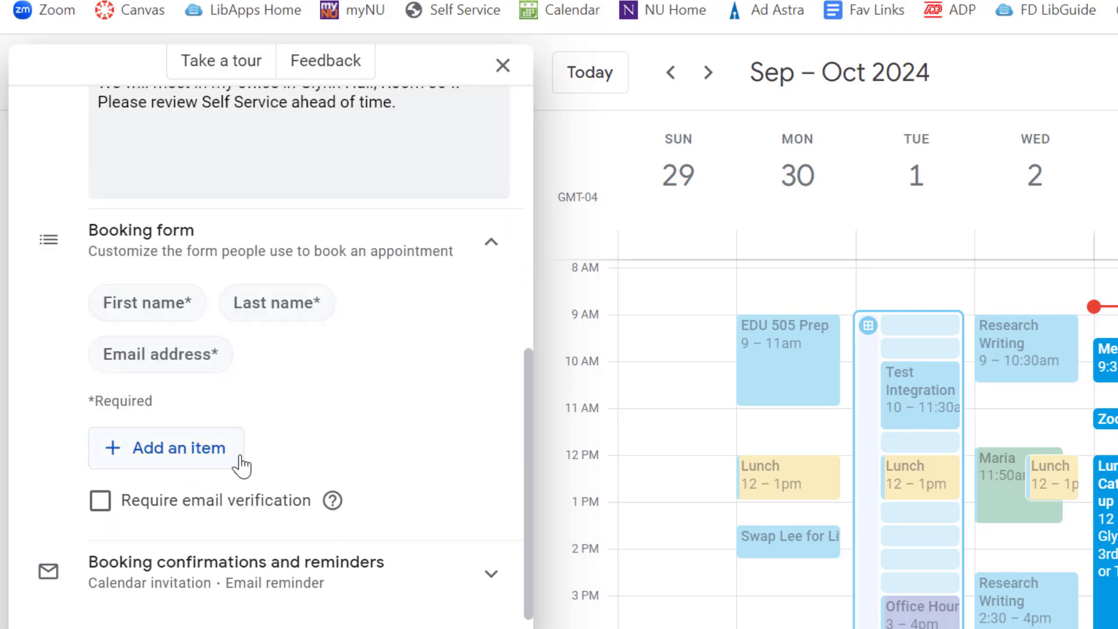
click(208, 587)
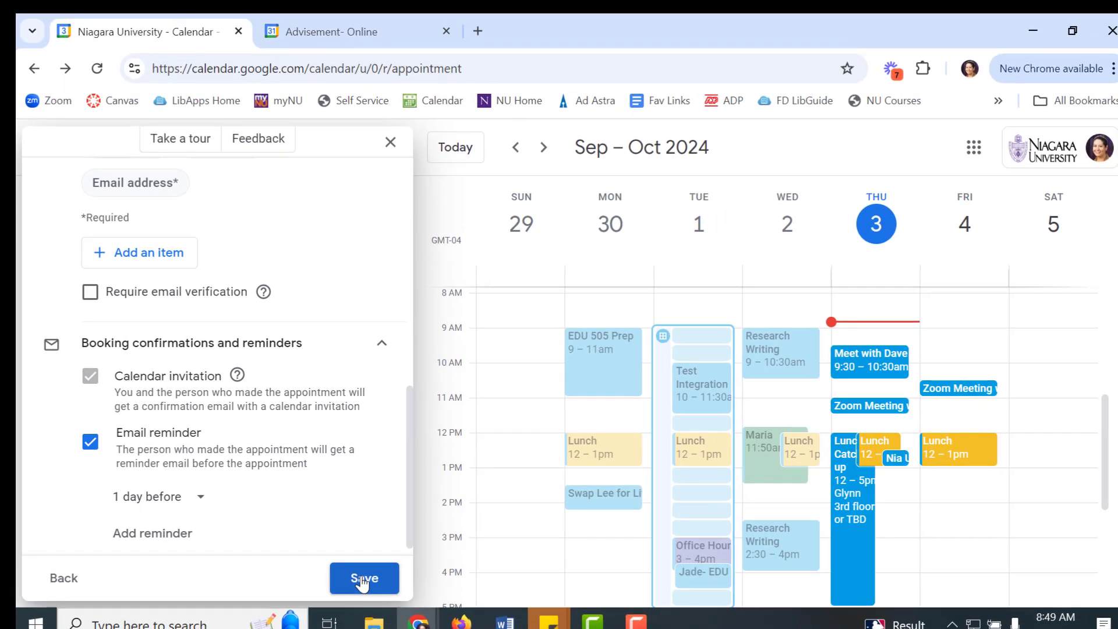
click(397, 603)
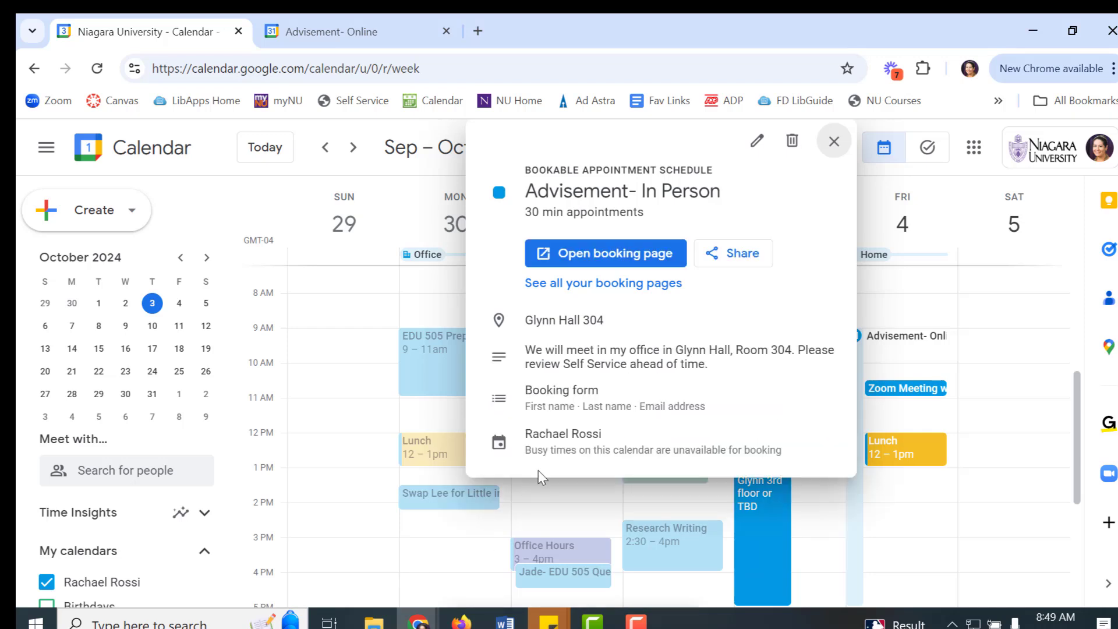
Open the page listing all booking pages and inspect the Advisement- Online and Advisement- In Person pages
click(594, 286)
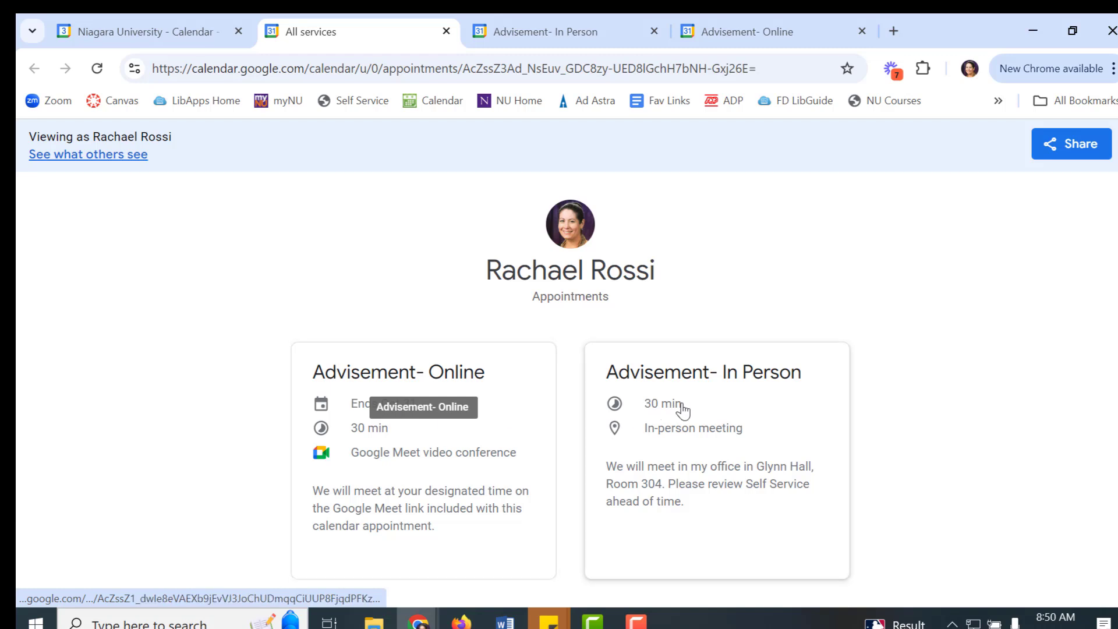
click(442, 482)
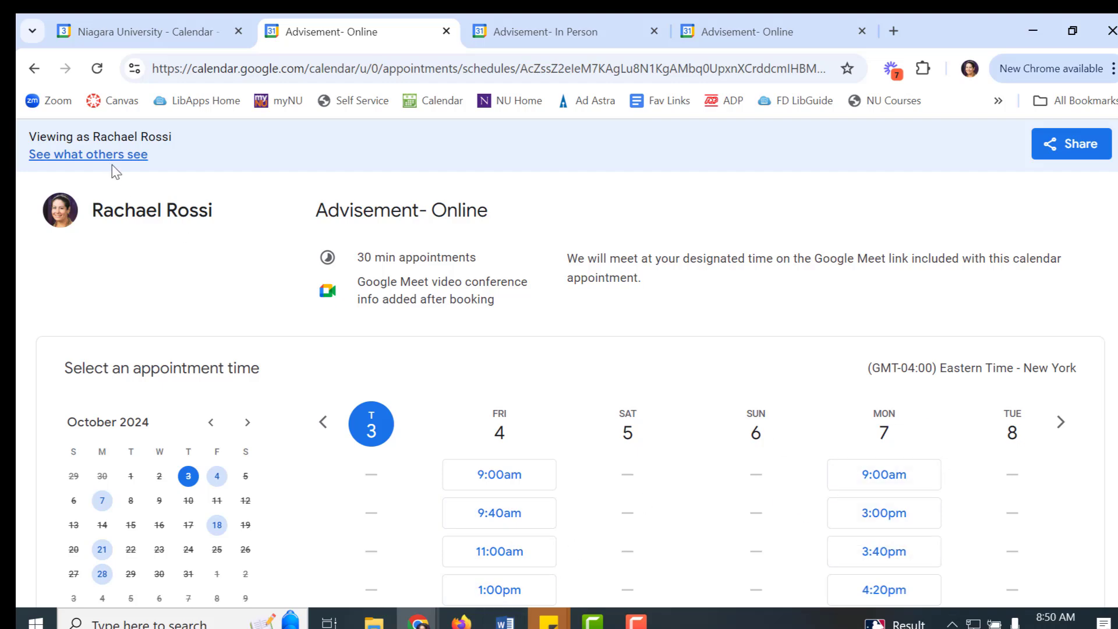
click(35, 69)
click(657, 475)
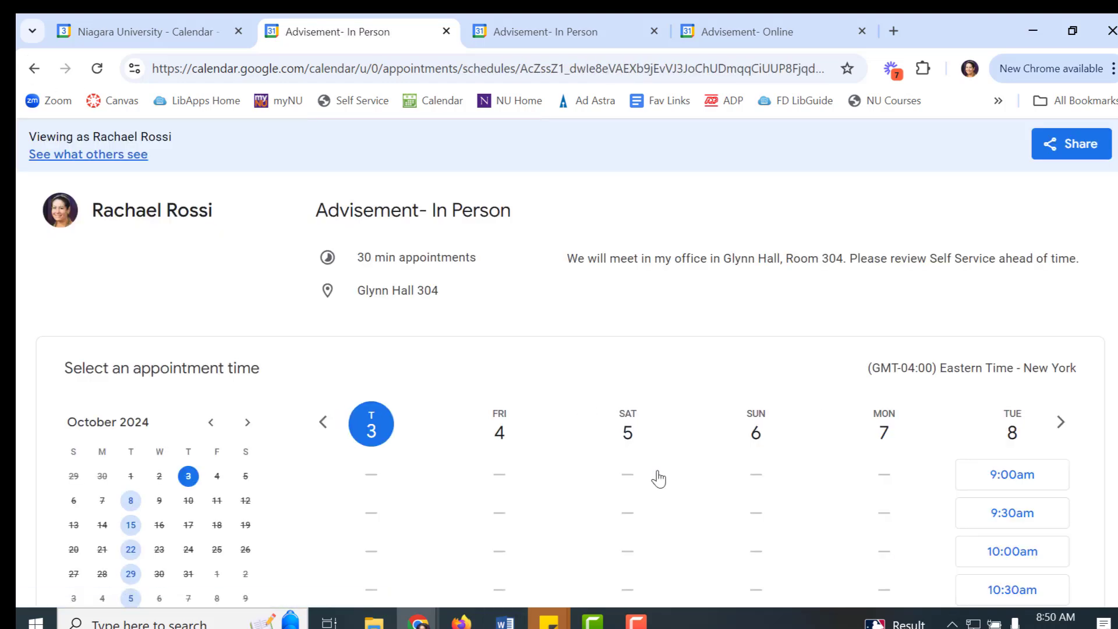
scroll(661, 477, down, 3)
scroll(818, 391, up, 3)
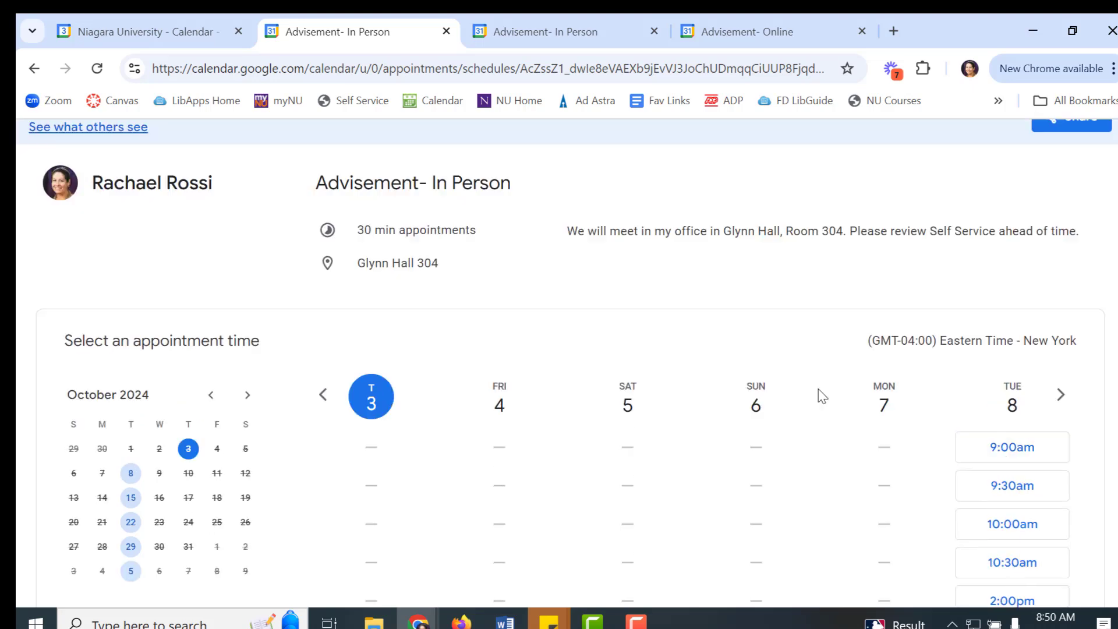
click(34, 68)
Return to the calendar and copy the booking page link that shares all appointment schedules
click(140, 31)
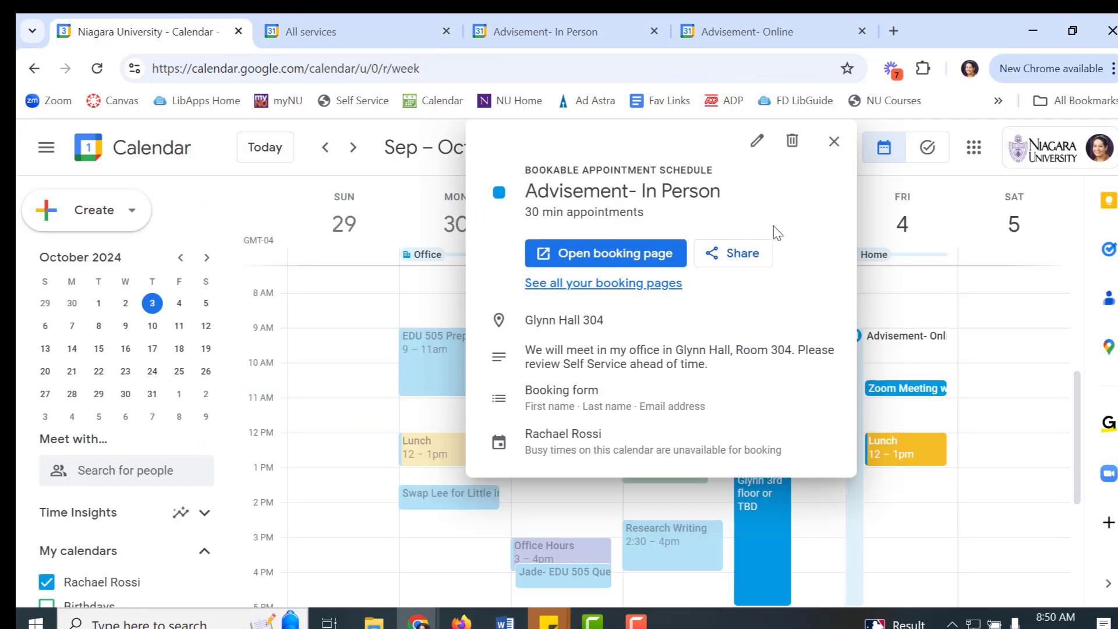
click(733, 260)
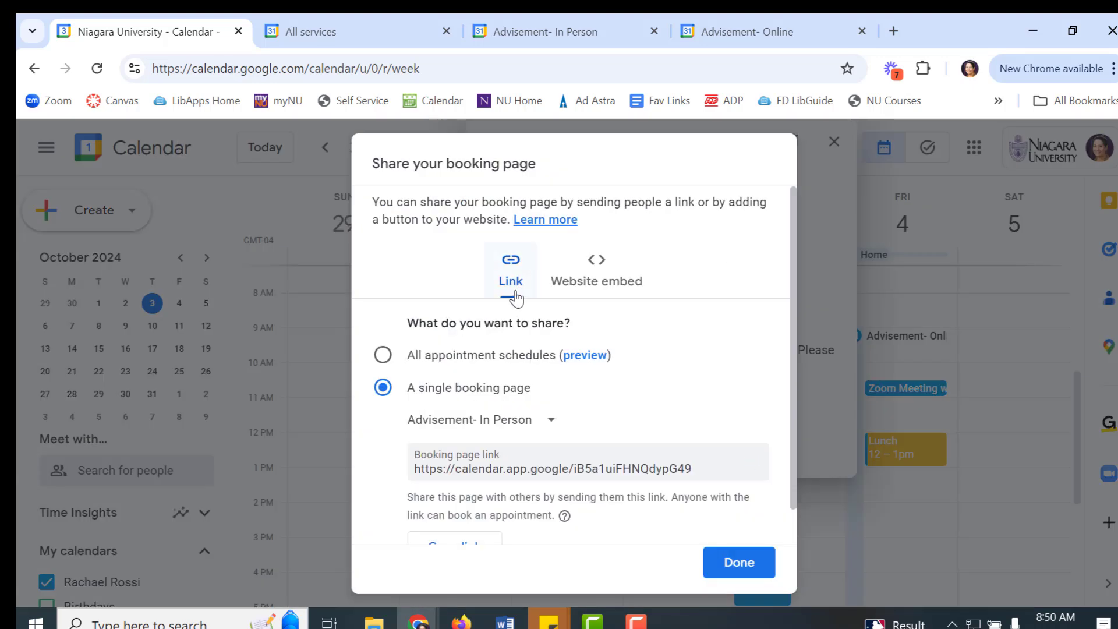
click(383, 356)
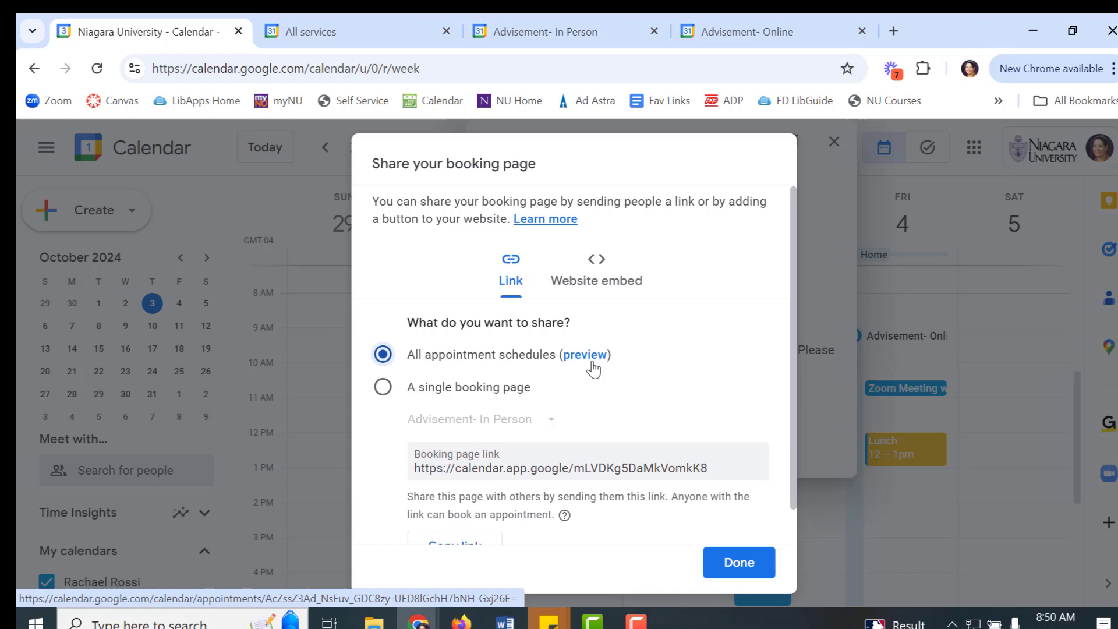
scroll(594, 368, down, 1)
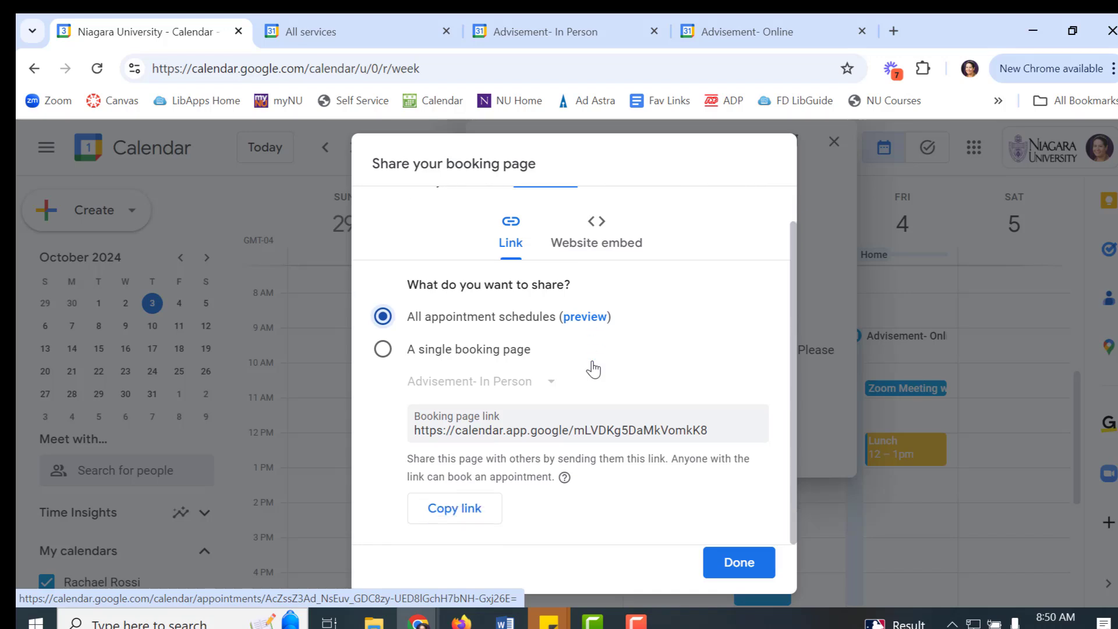
click(446, 518)
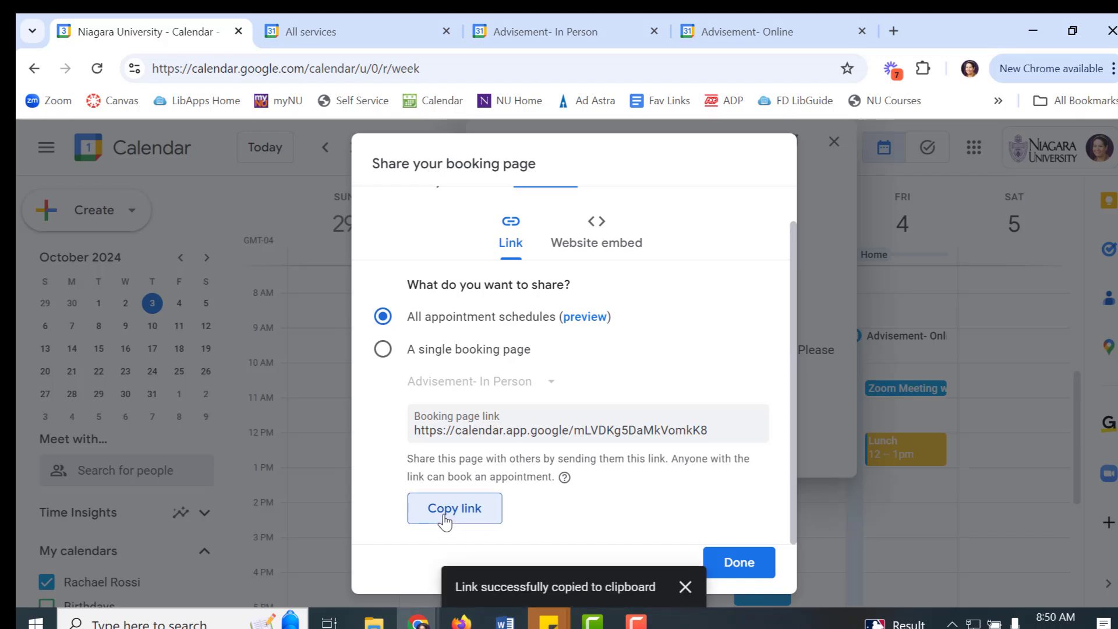
click(749, 567)
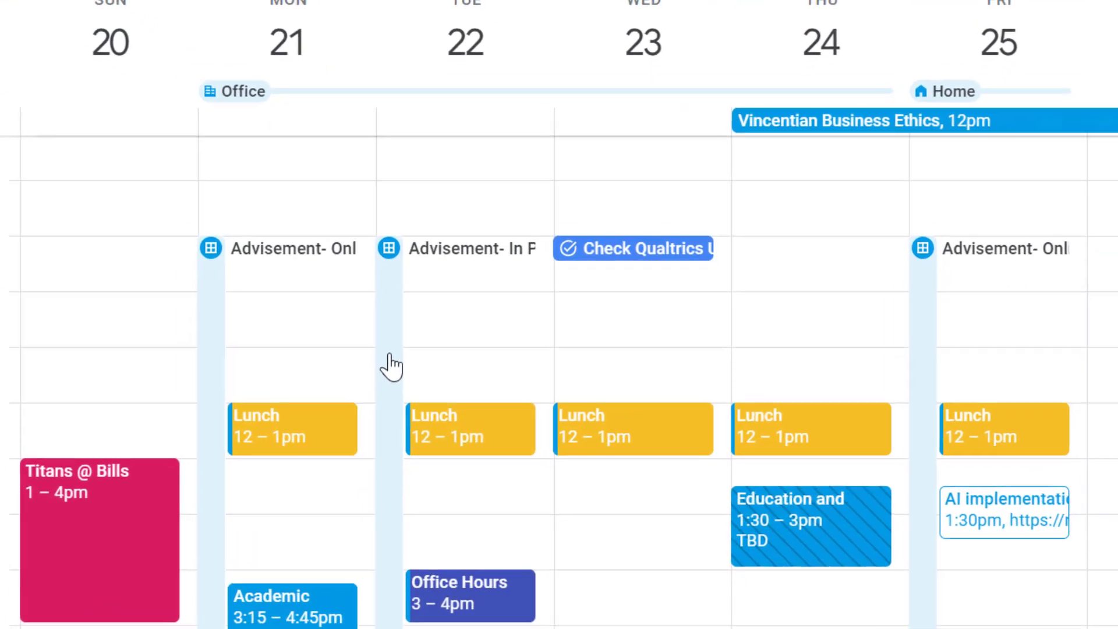
View the details of the Advisement- In Person schedule on Tuesday, October 22, and dismiss them
click(377, 304)
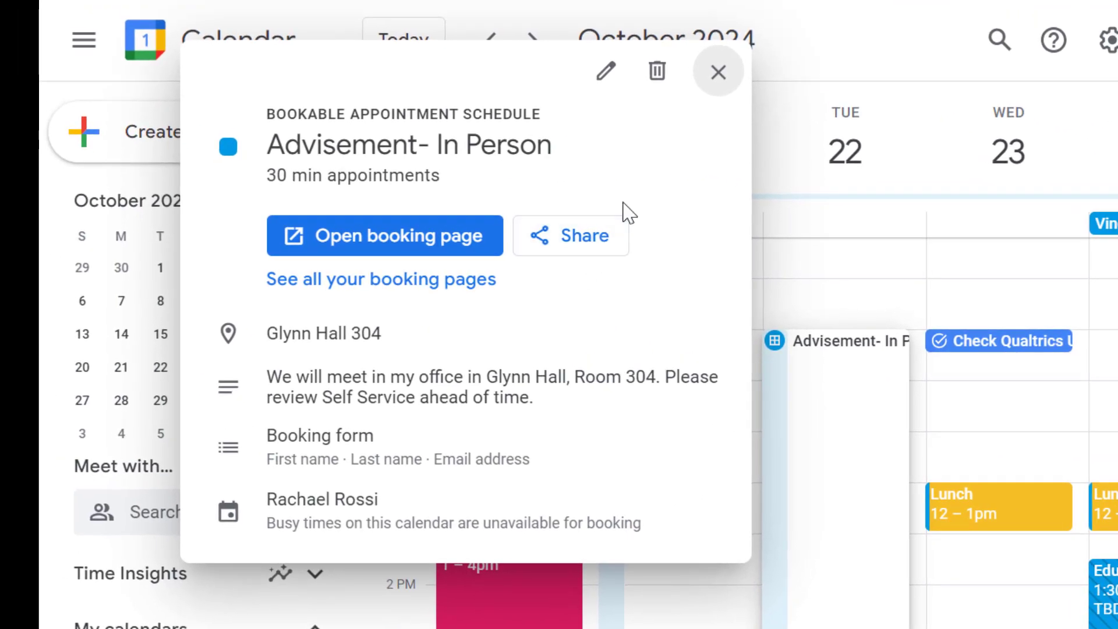
click(718, 73)
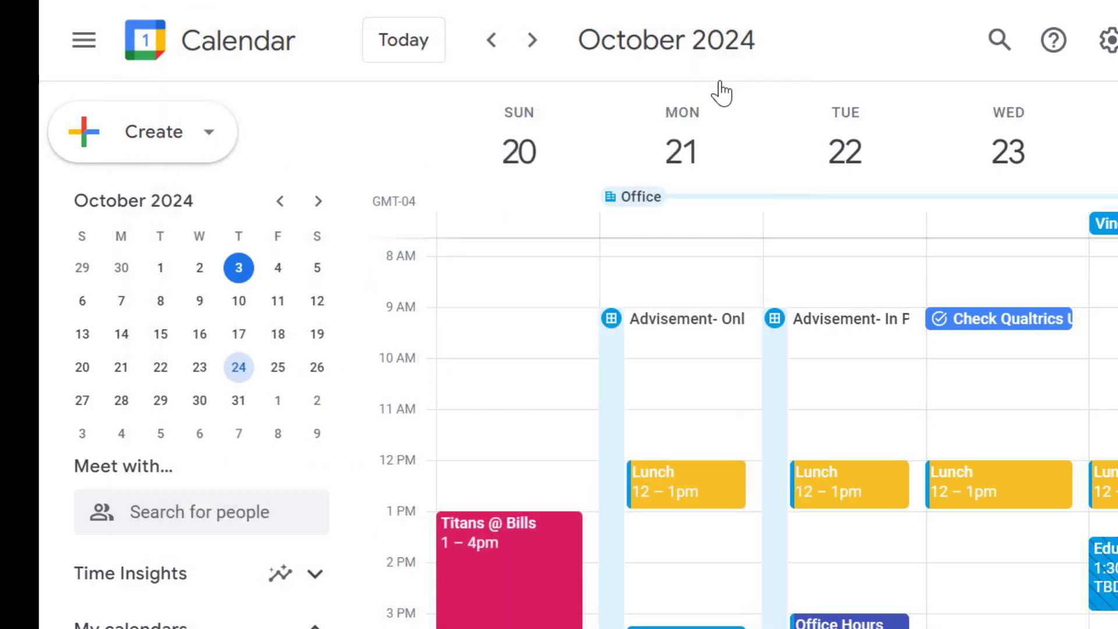